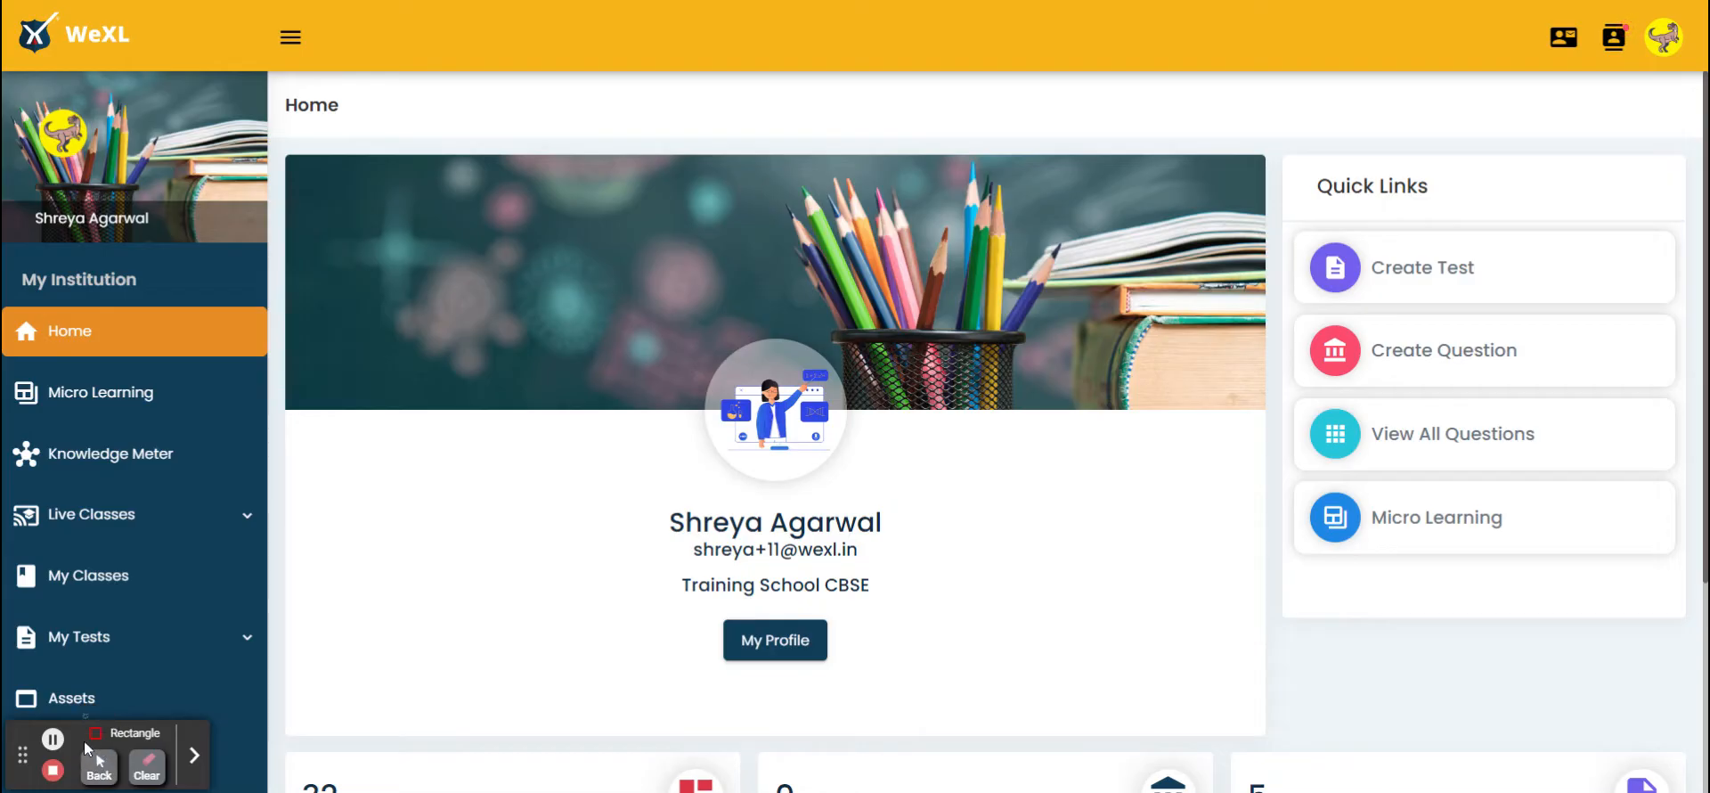
click(99, 764)
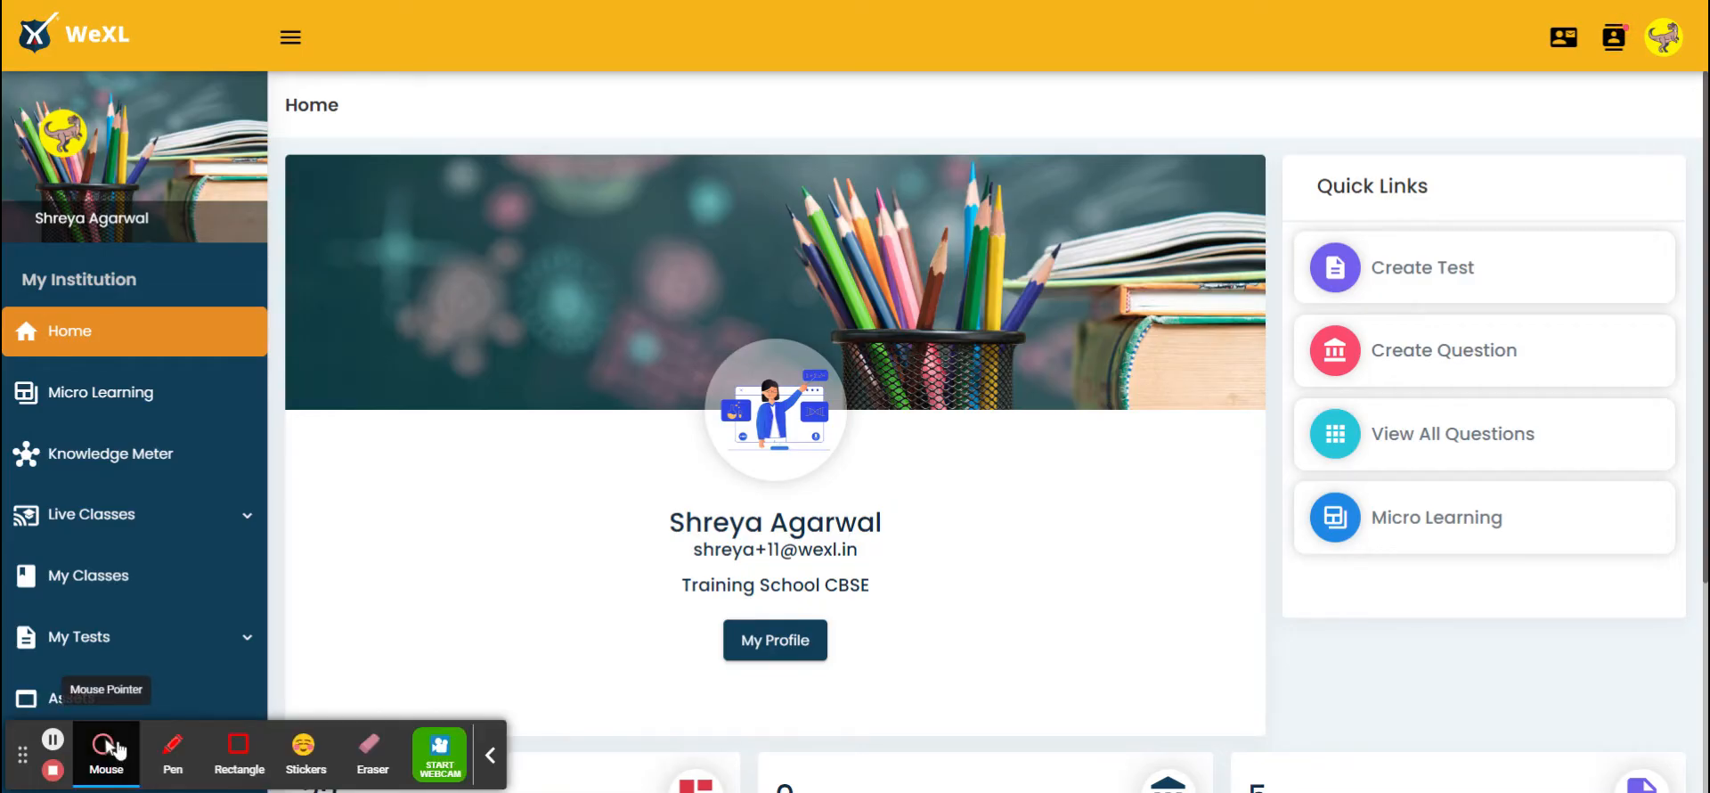
click(119, 751)
- Open the school assets page and look through the list of existing assets
scroll(126, 677, down, 5)
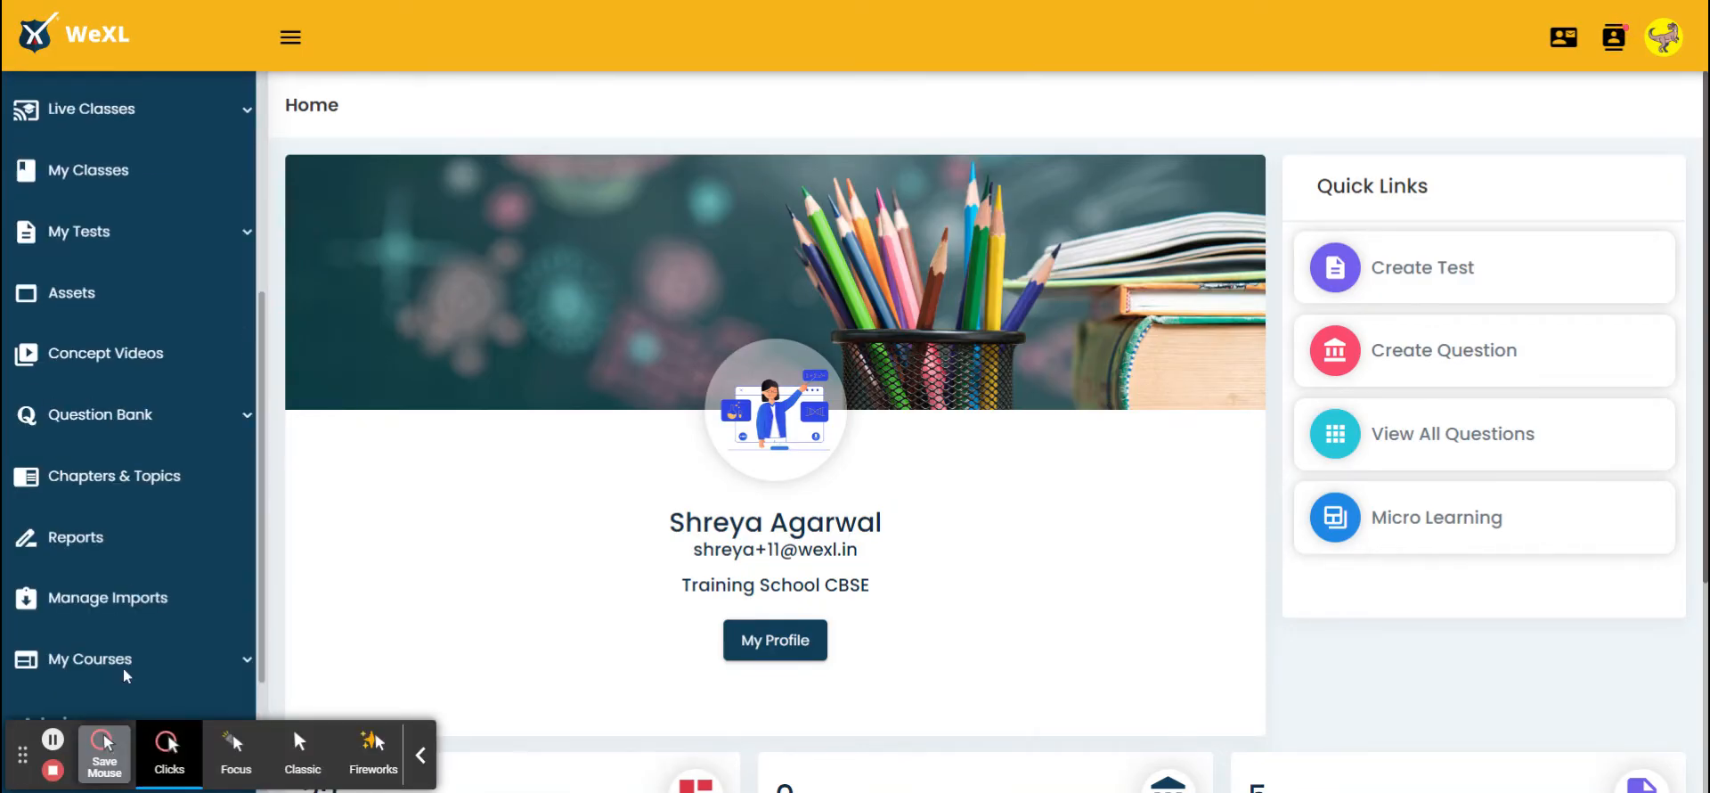
scroll(126, 677, up, 5)
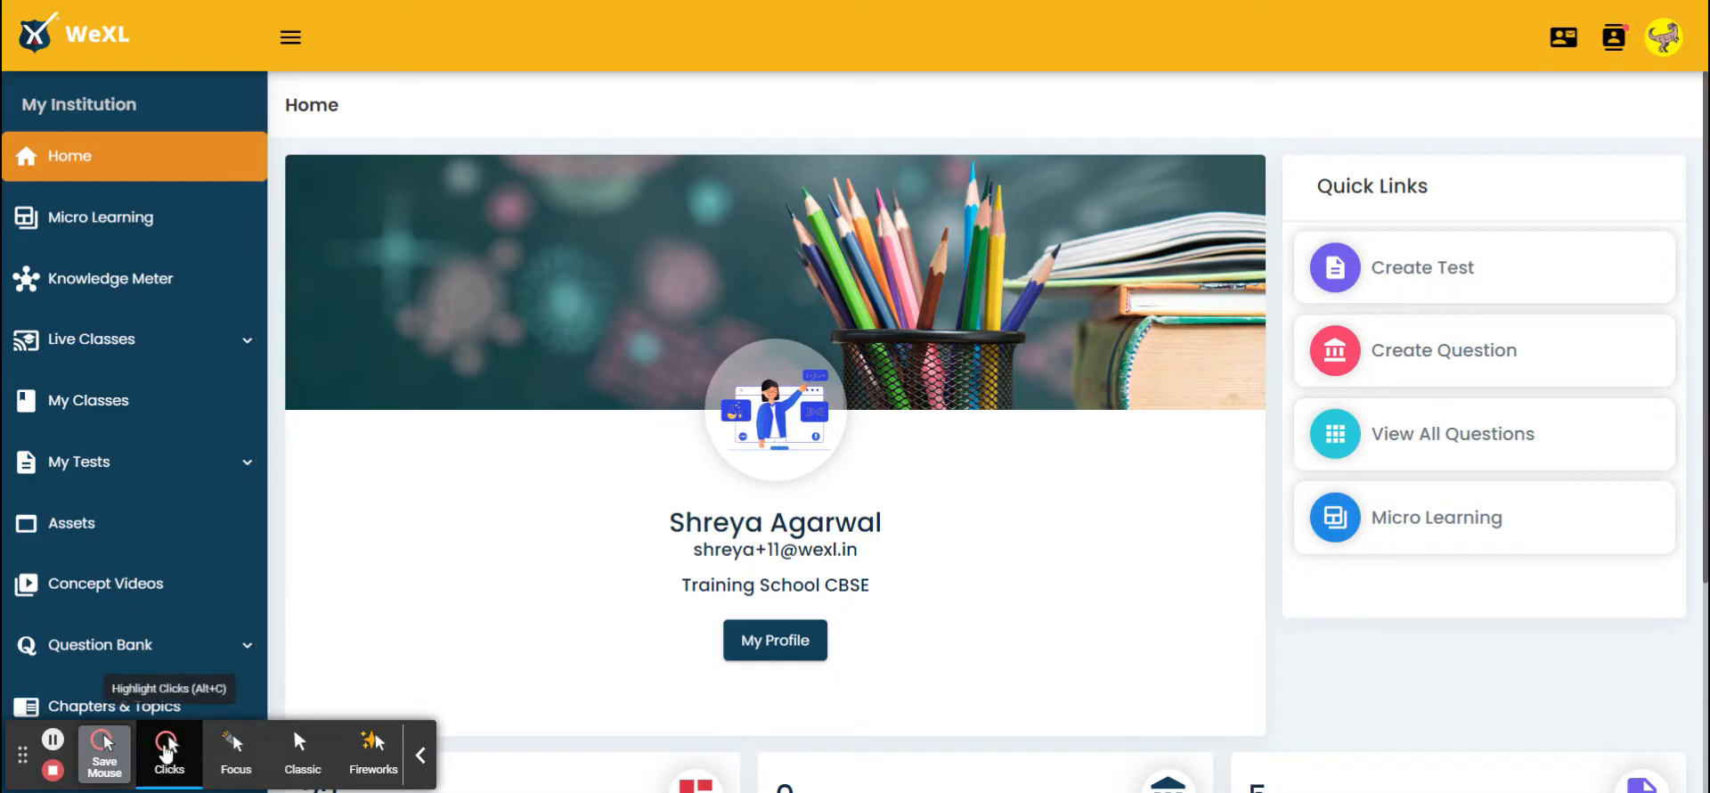
click(100, 539)
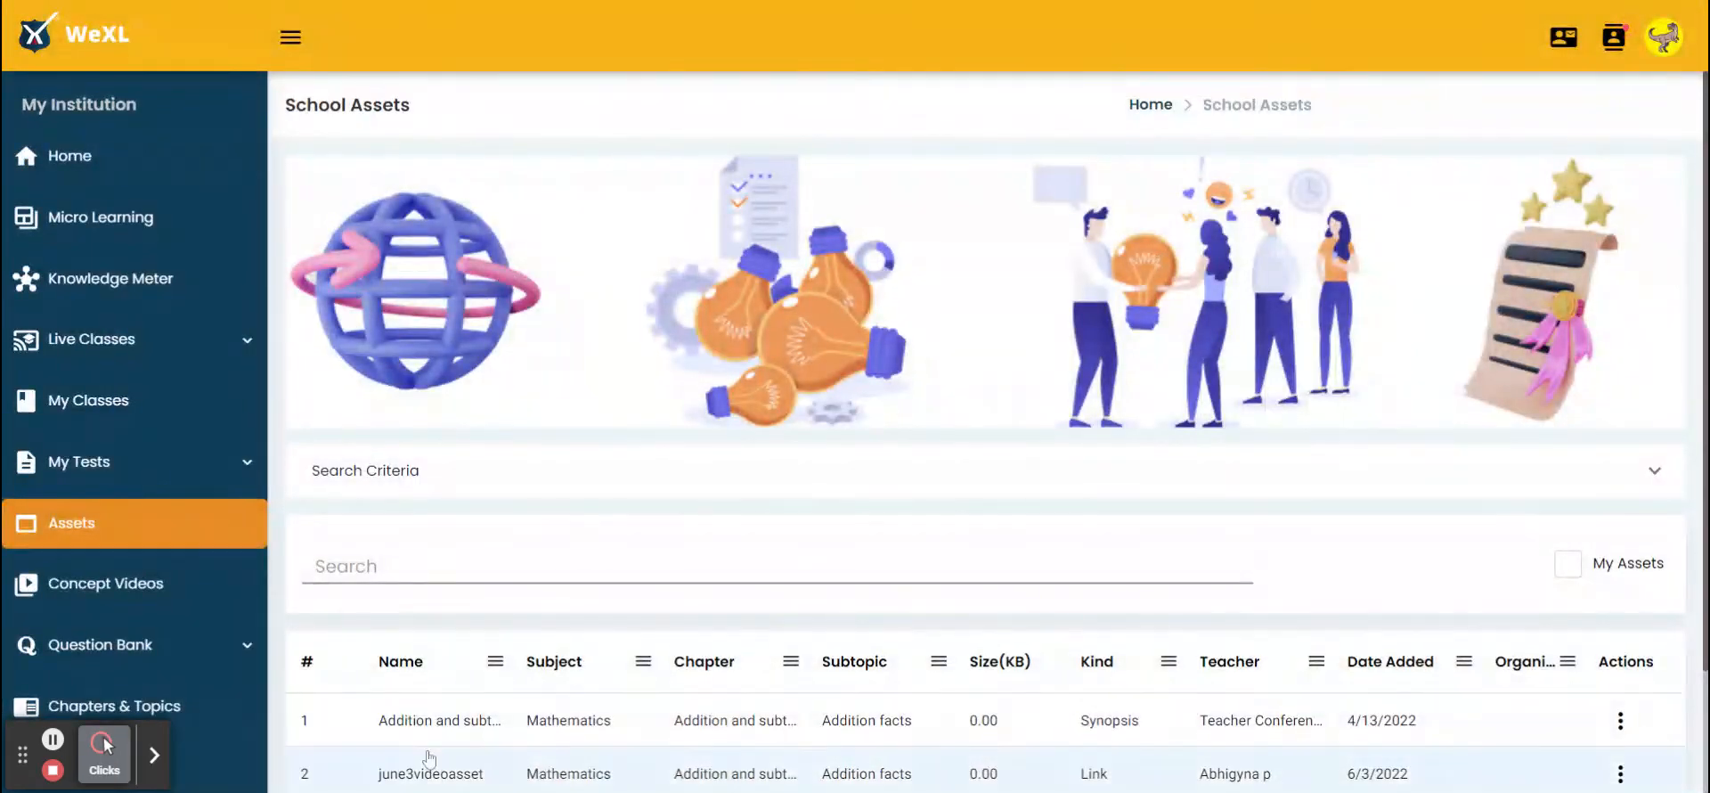
scroll(847, 481, down, 2)
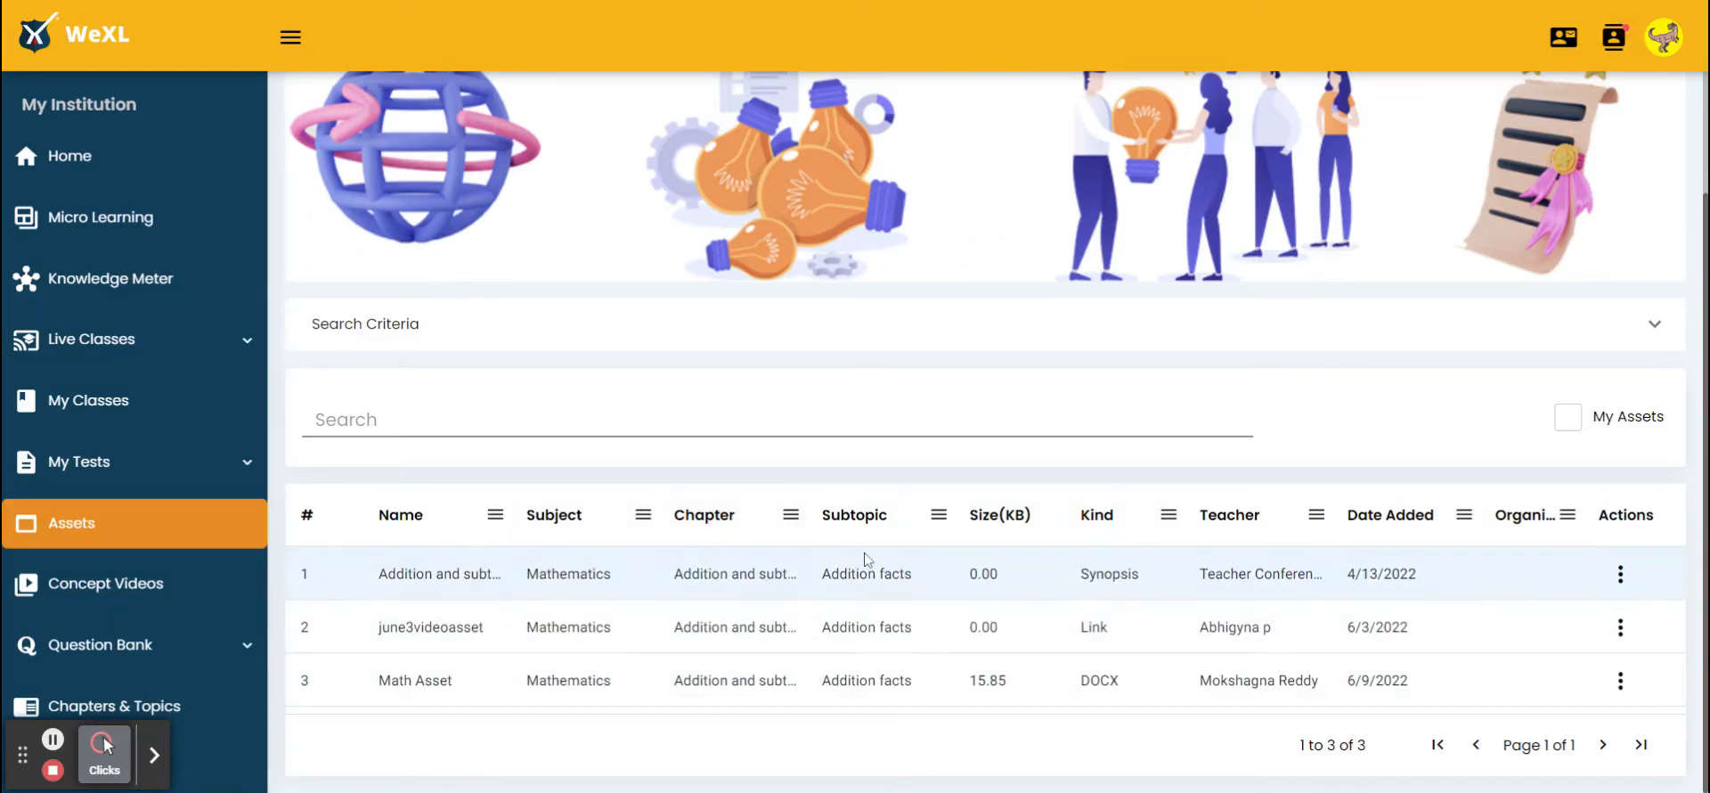
scroll(1286, 603, up, 1)
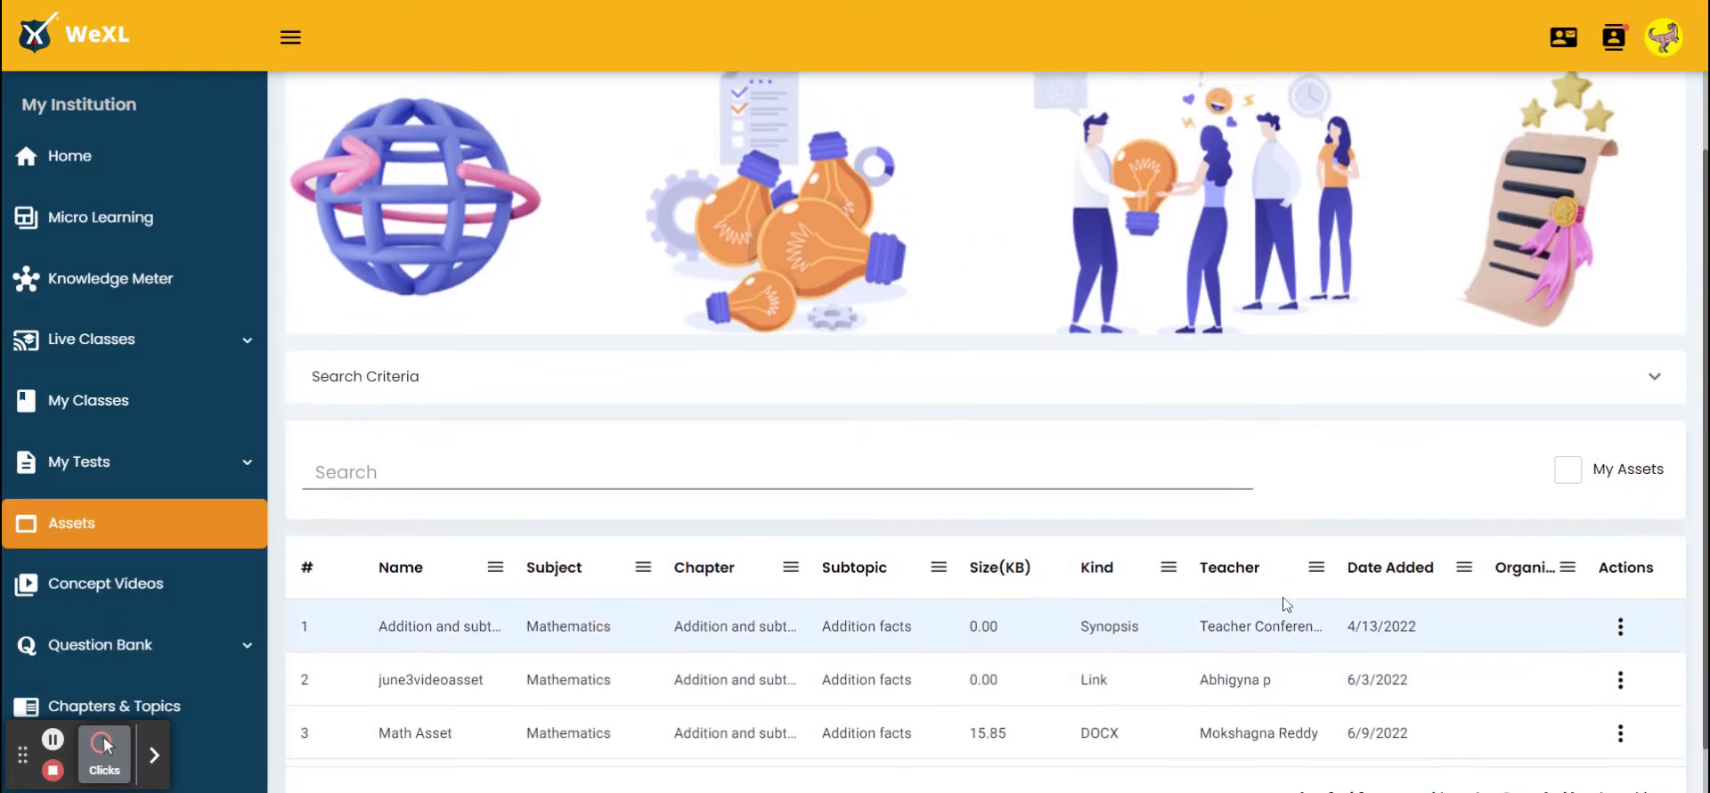
scroll(1286, 588, down, 1)
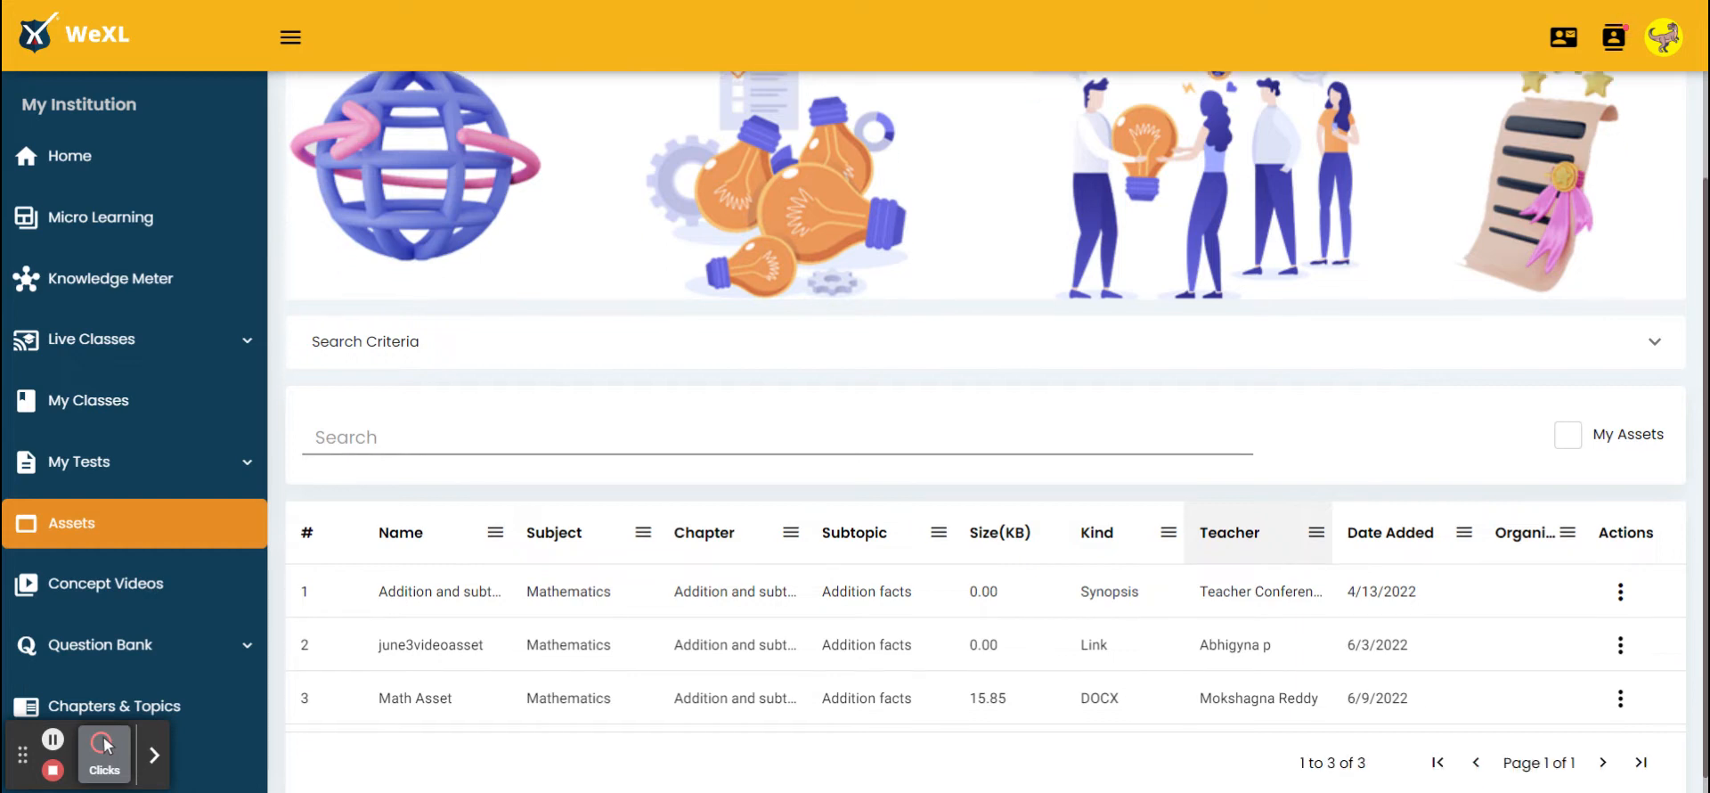
scroll(1424, 432, up, 2)
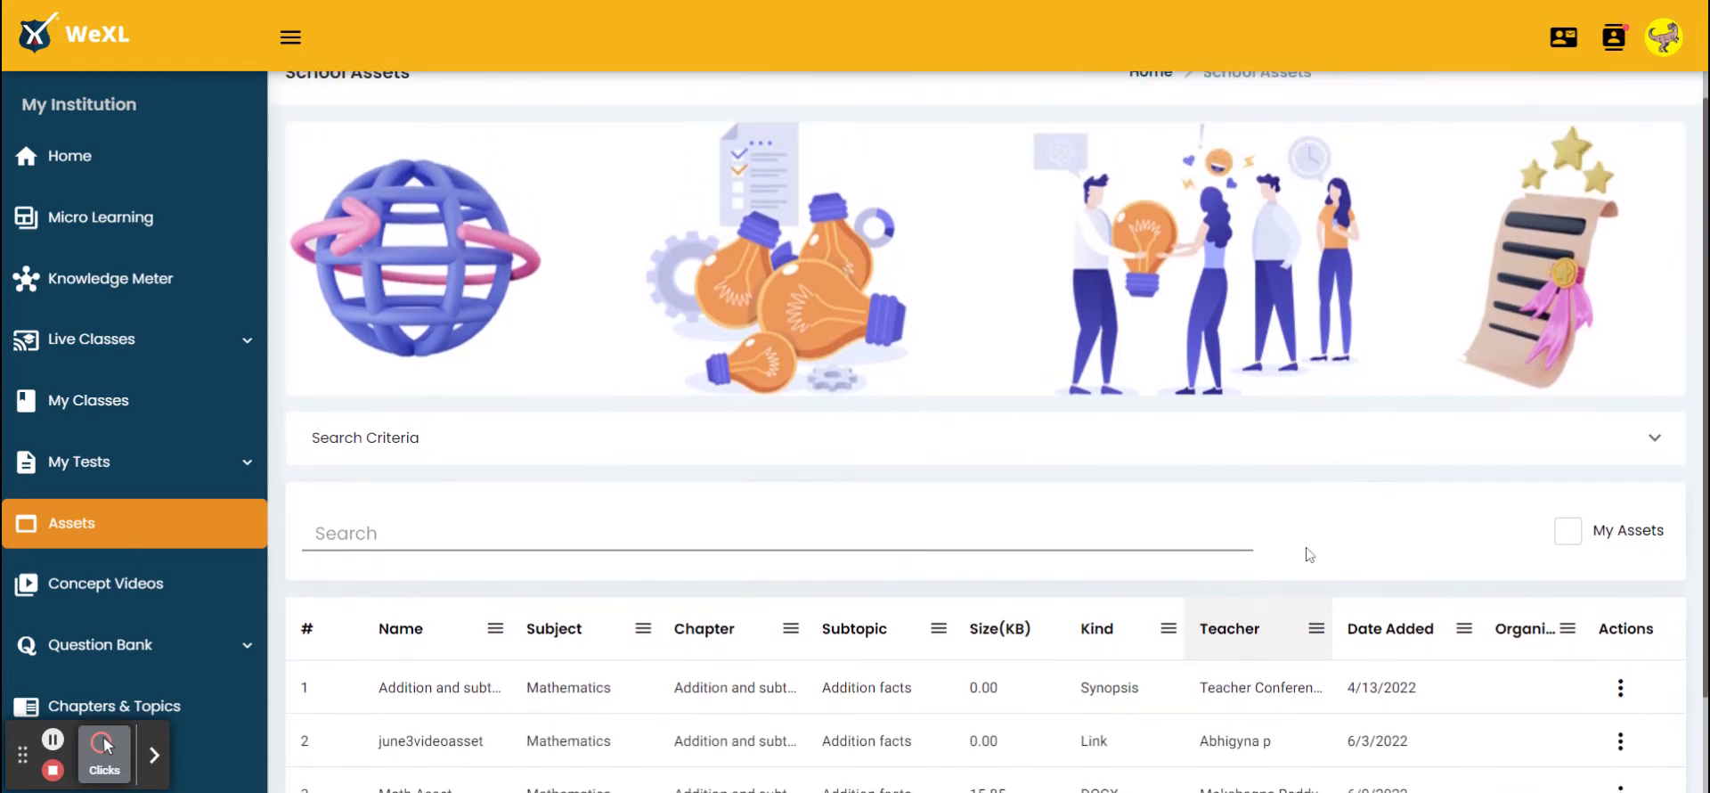
- Expand the asset search criteria and select TRAINING SCHOOL CBSE CBSE as the board
click(1423, 439)
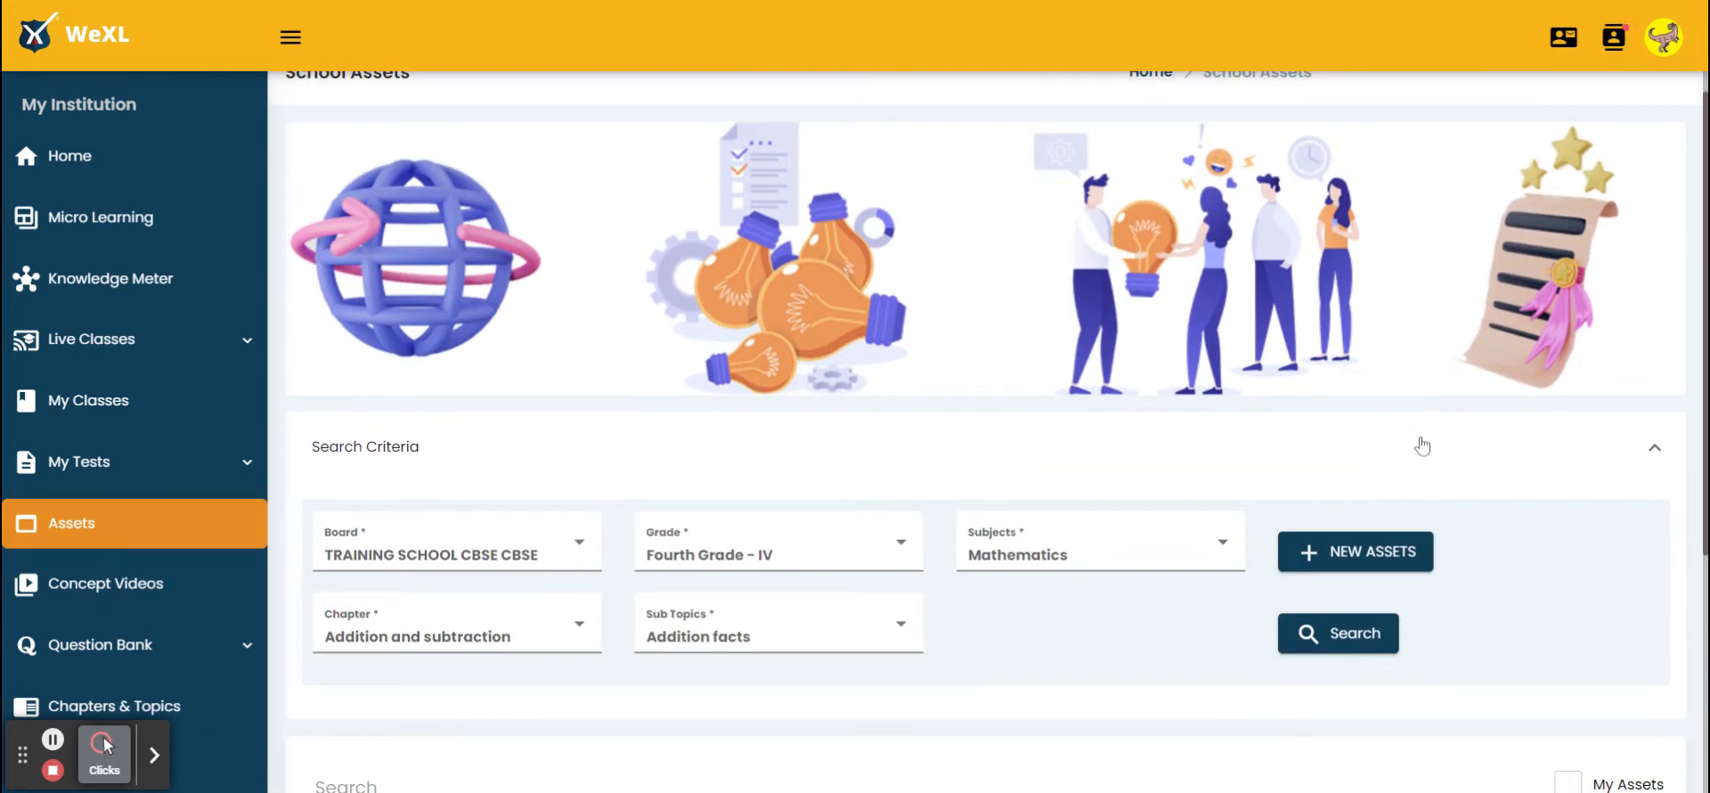
click(881, 449)
click(883, 454)
scroll(773, 690, down, 1)
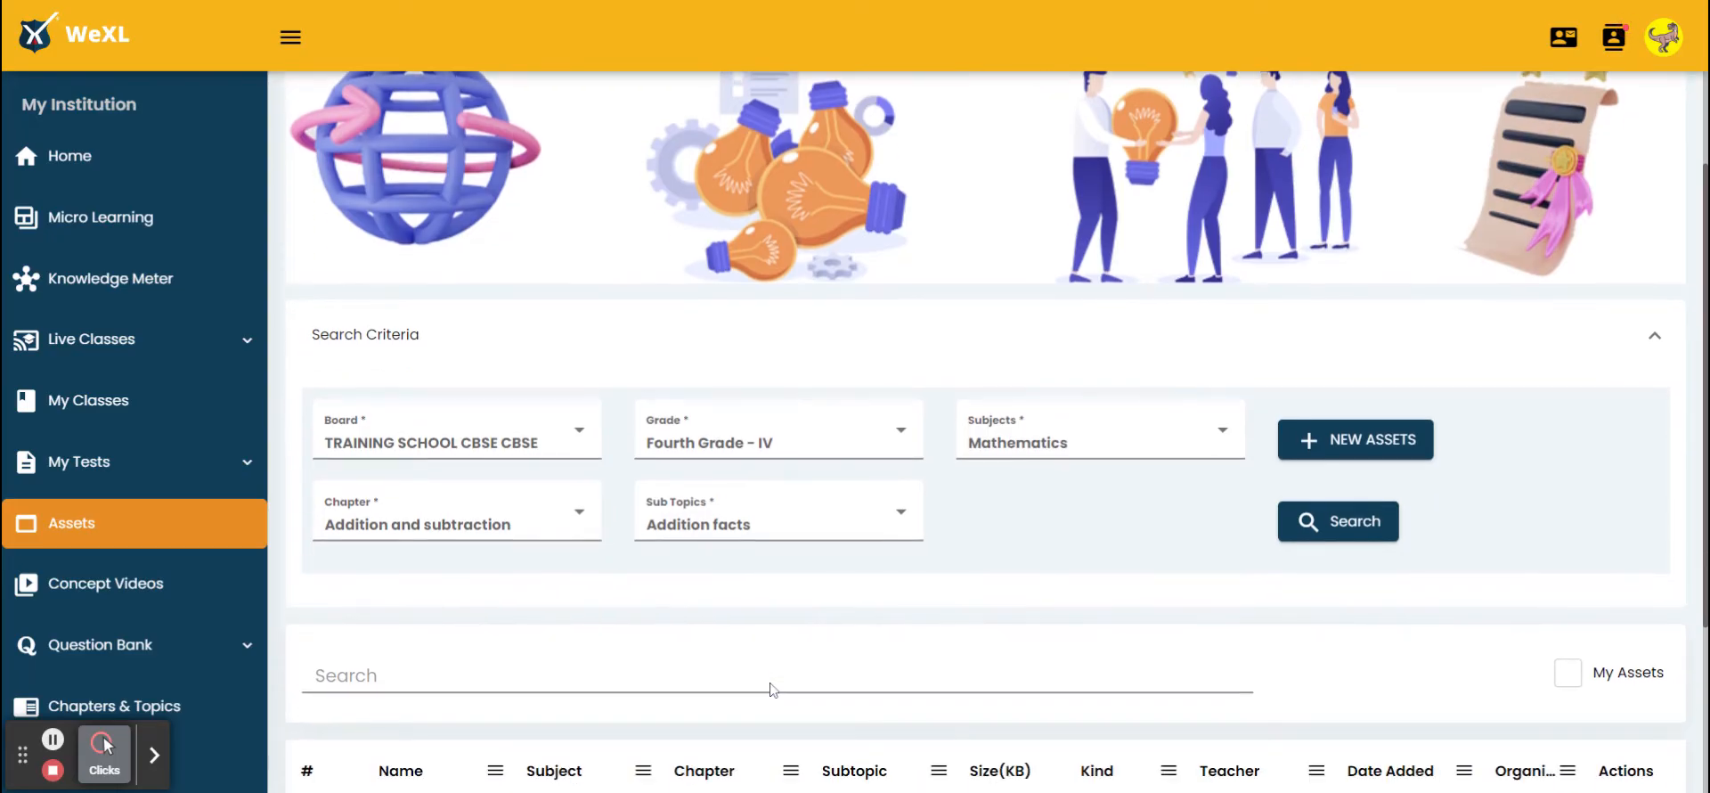
click(579, 432)
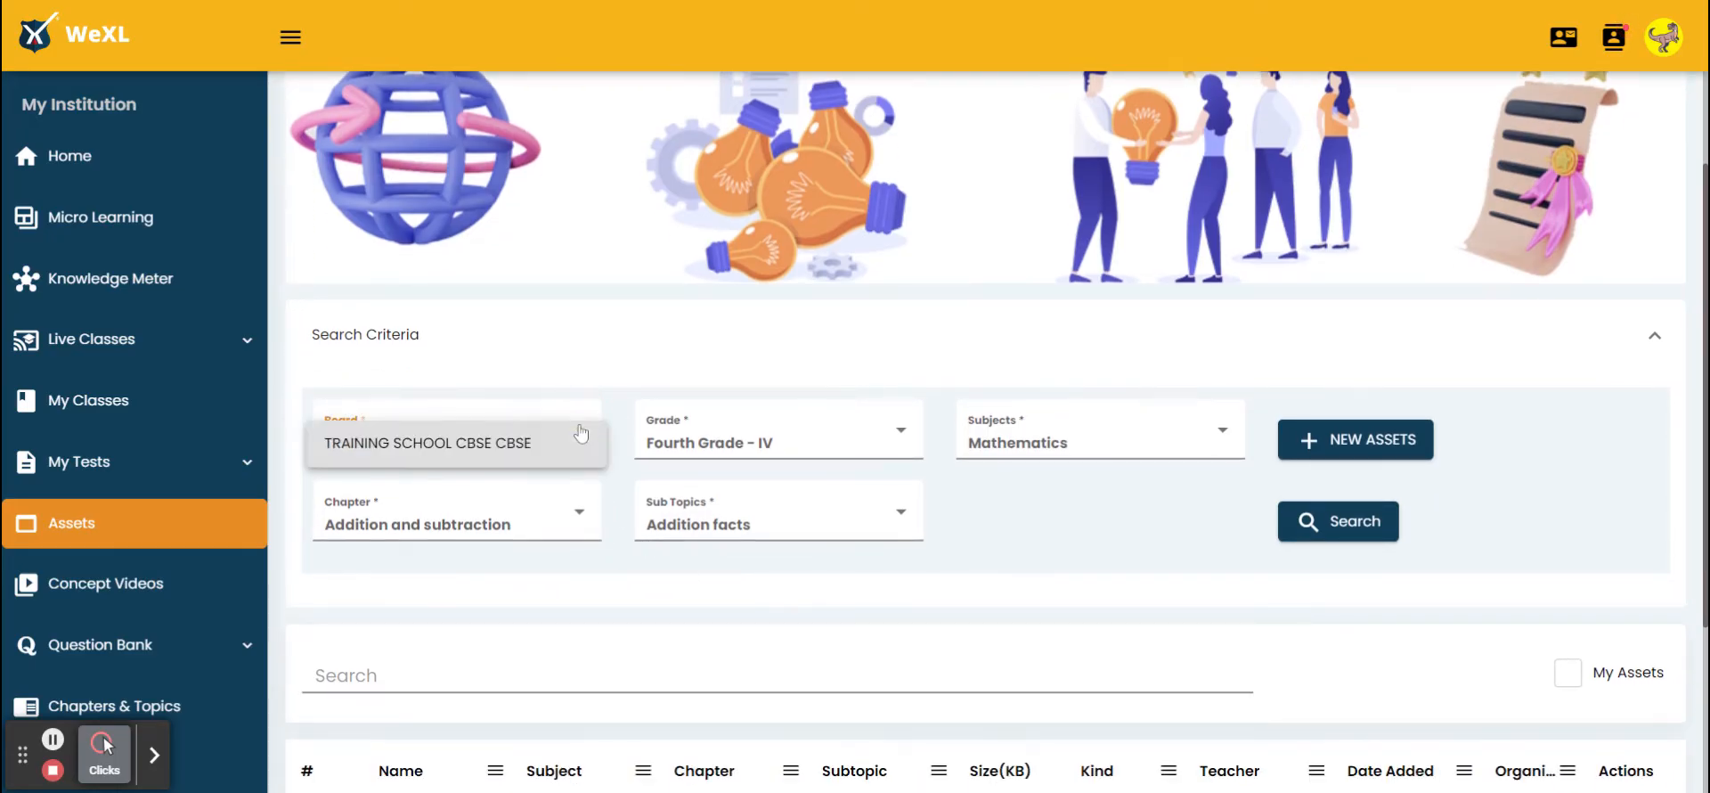
click(573, 437)
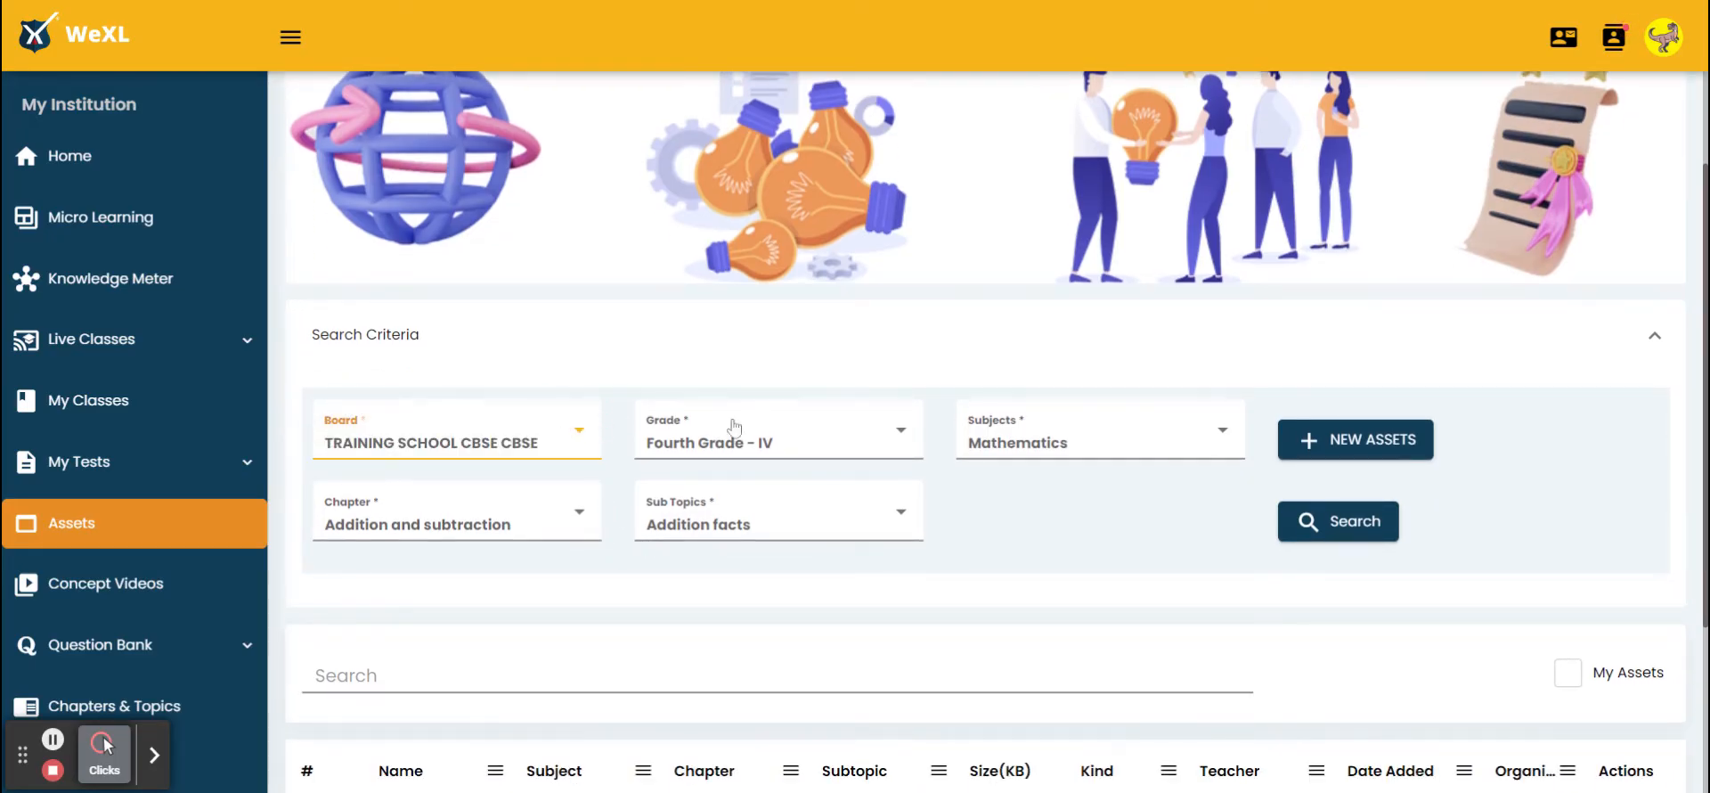
- Set the search criteria to Grade - VIII and the subject Mathematics
click(787, 457)
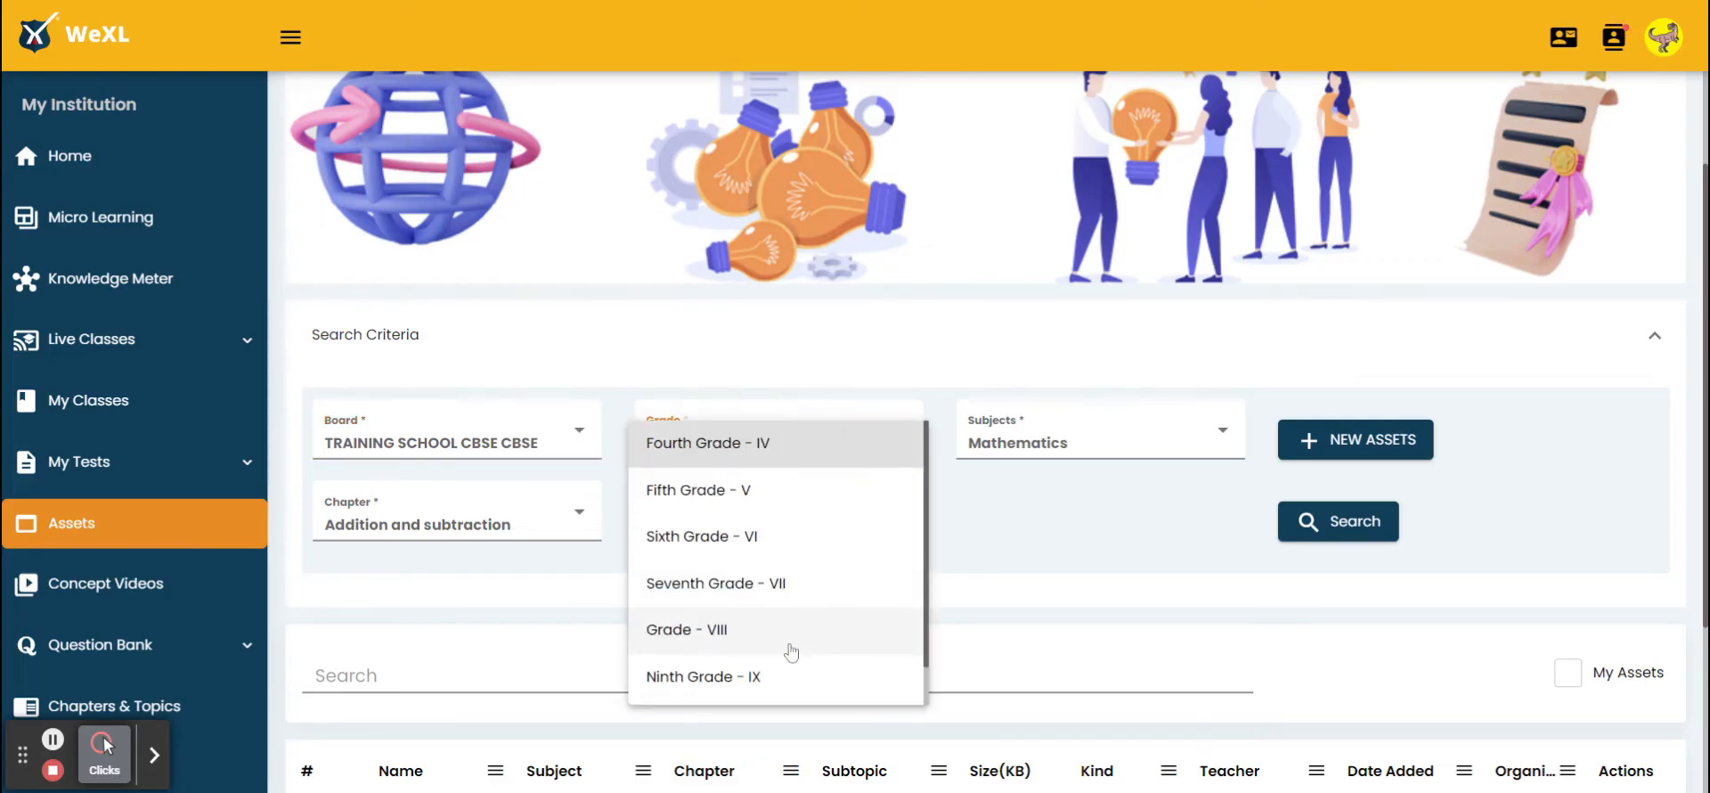
click(790, 648)
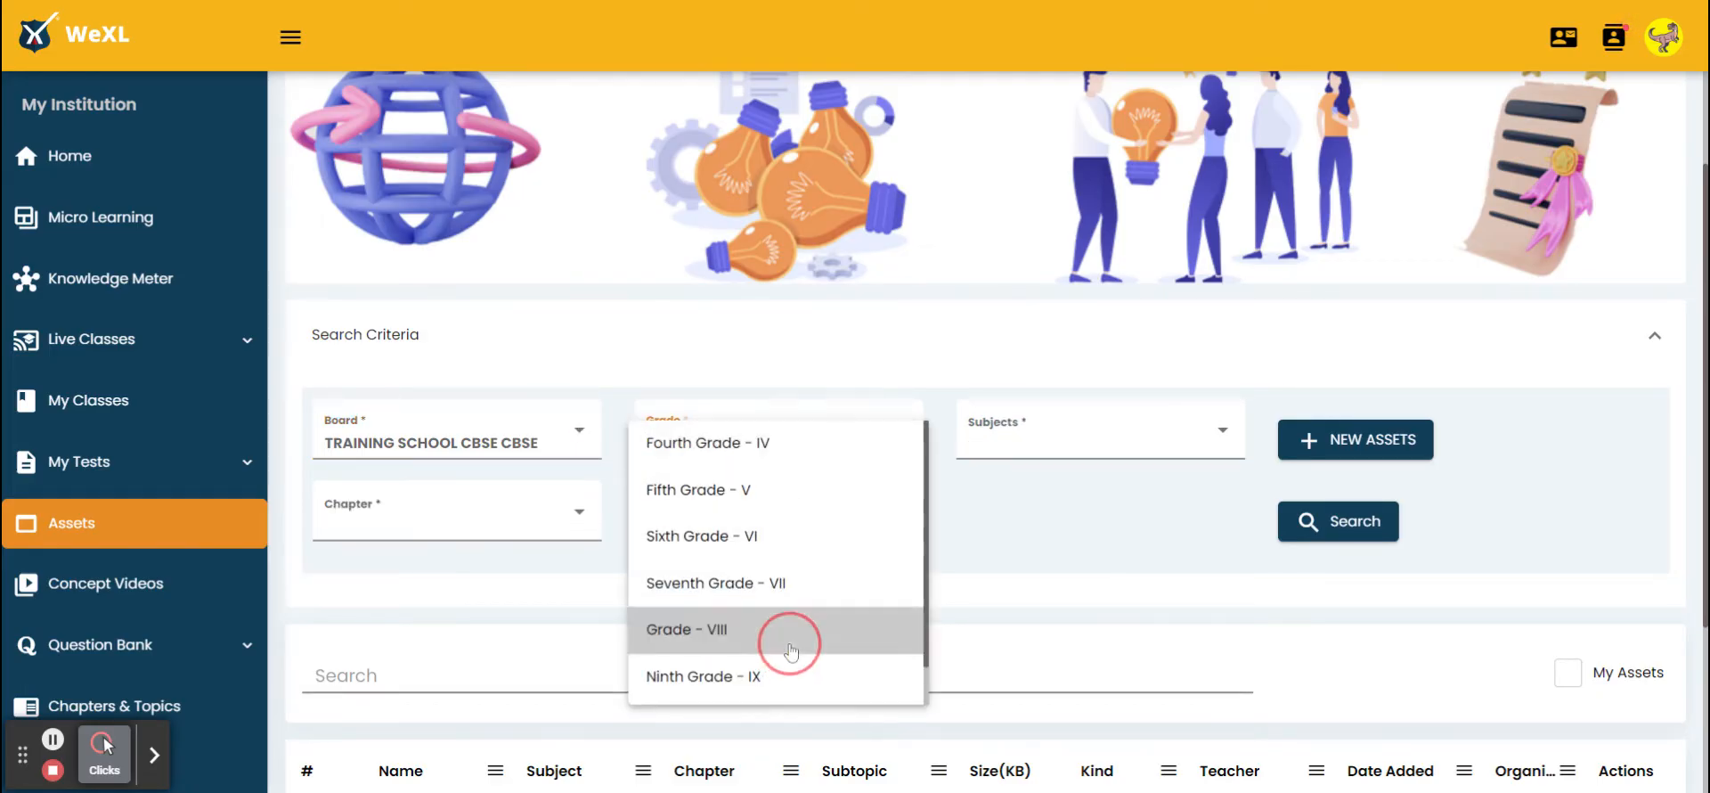
click(1106, 438)
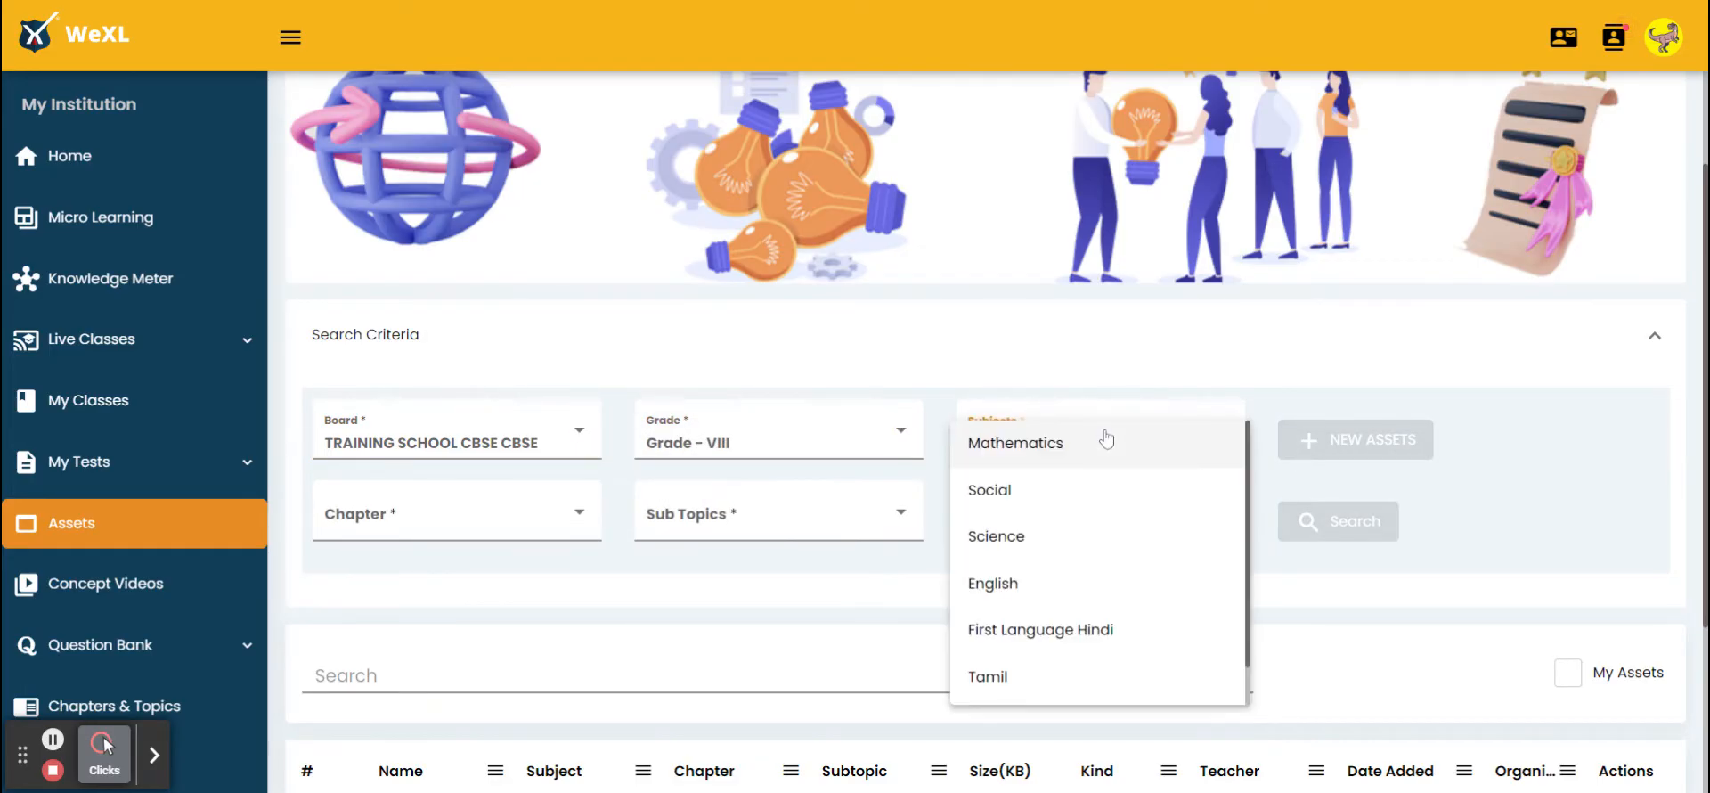
click(1107, 440)
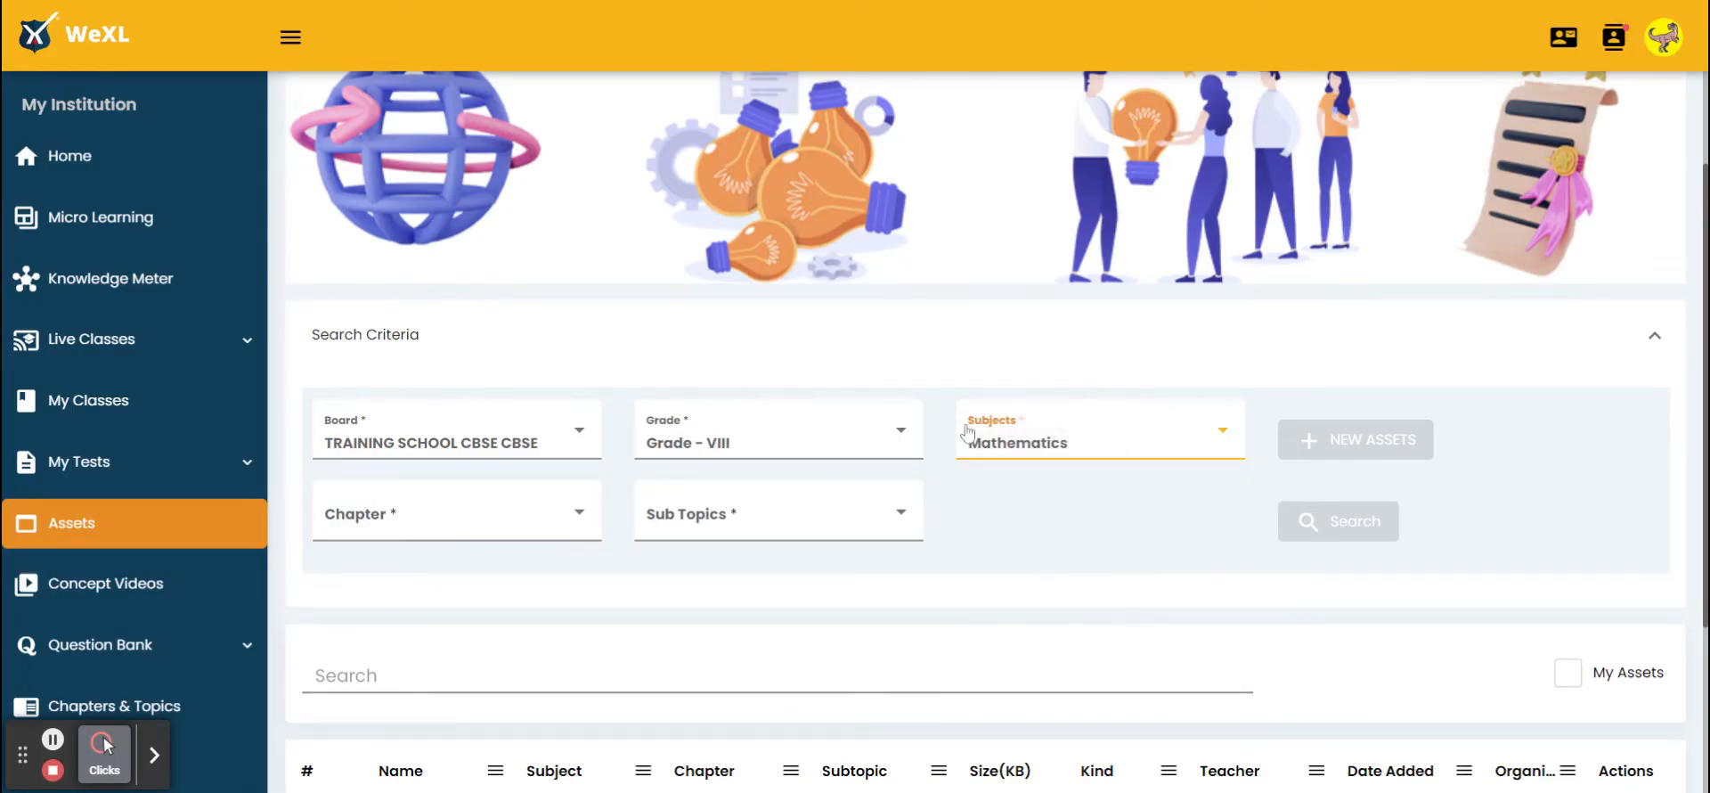
- Select the chapter ALGEBRAIC EXPRESSIONS AND IDENTITIES and the subtopic Introduction
click(436, 497)
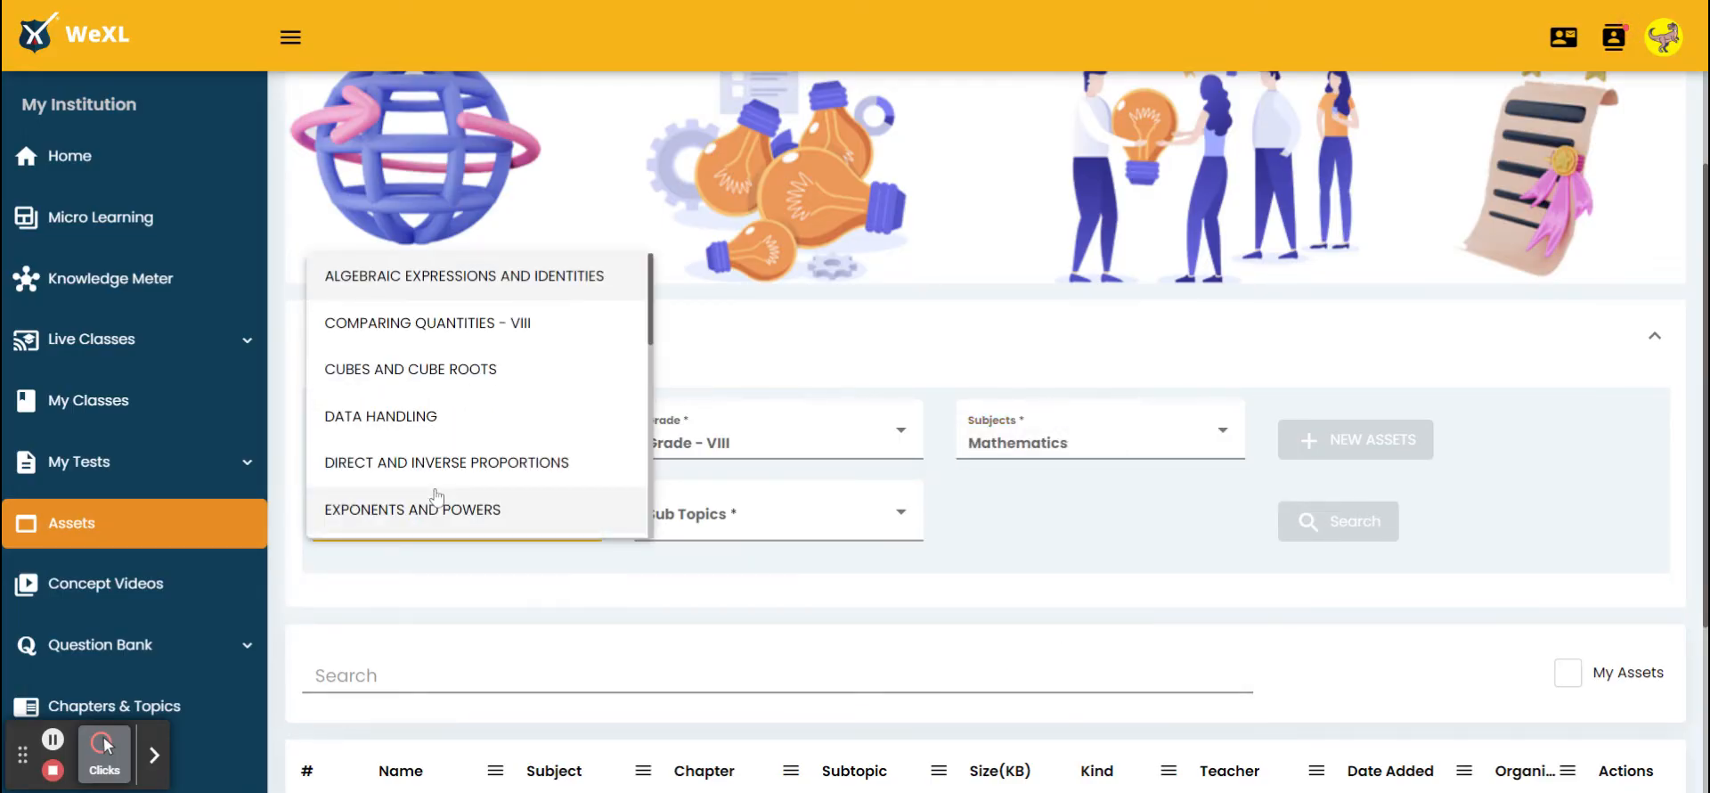
click(452, 294)
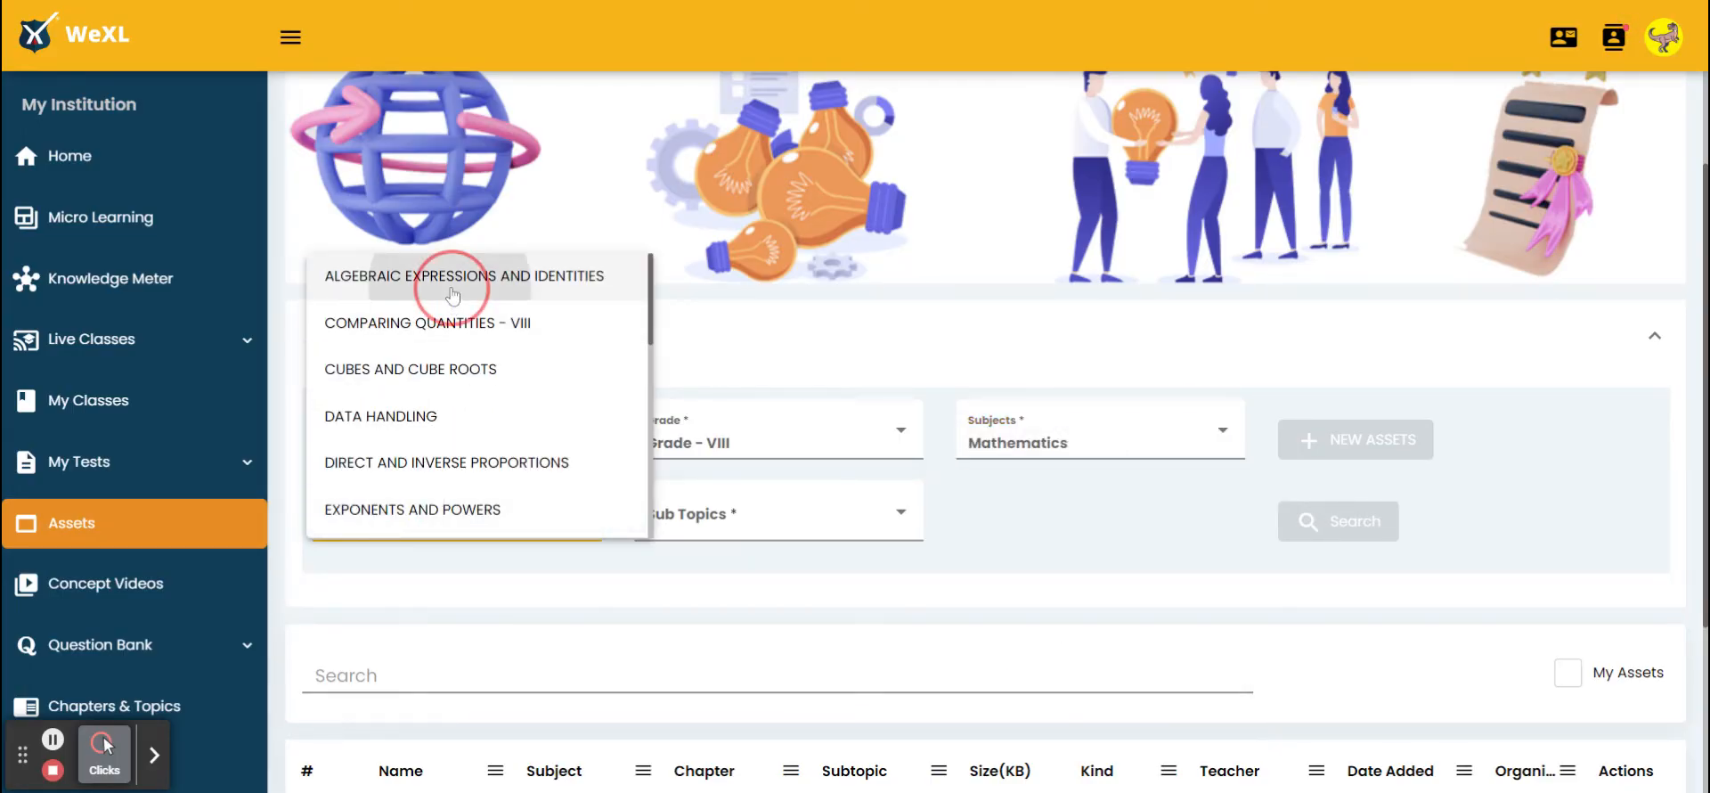
click(753, 535)
click(753, 535)
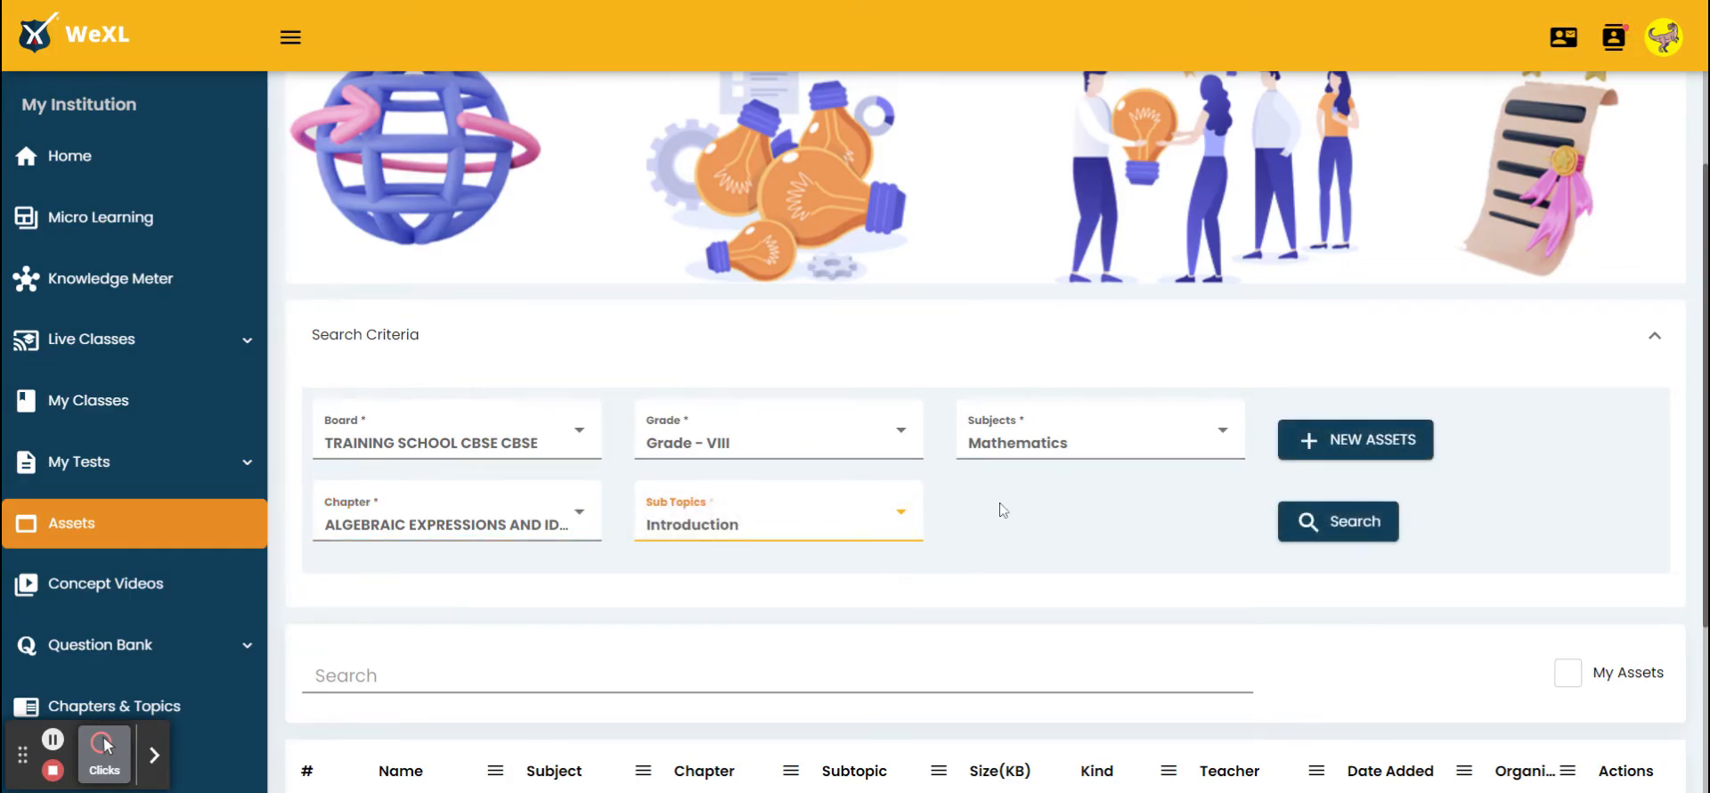
- Start creating a new asset for the selected subtopic and name it "New Asset"
click(1398, 452)
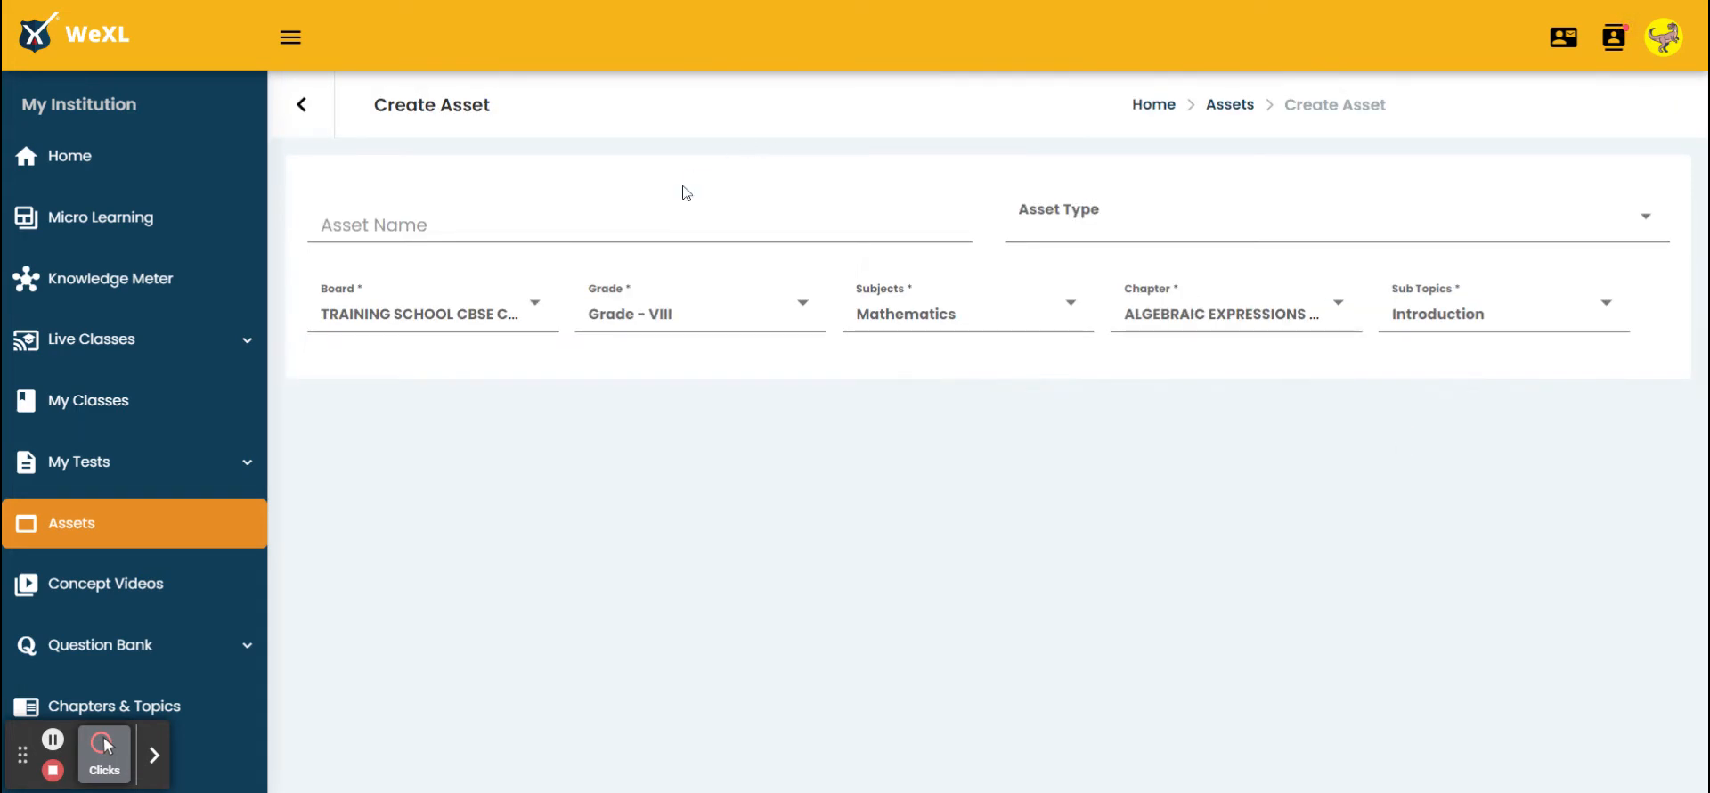
click(648, 223)
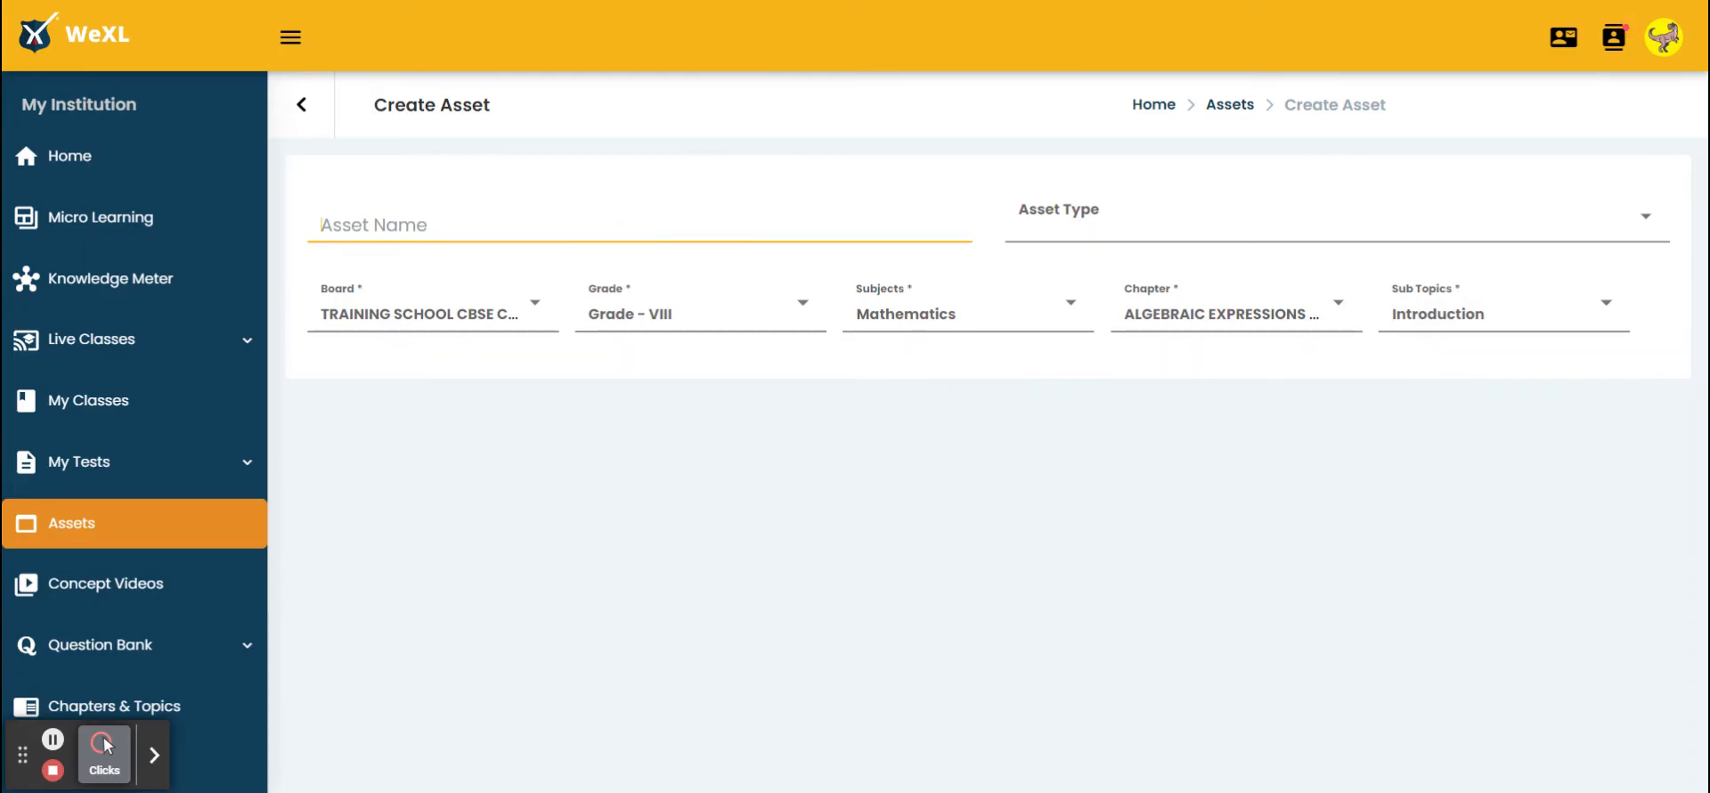
click(659, 443)
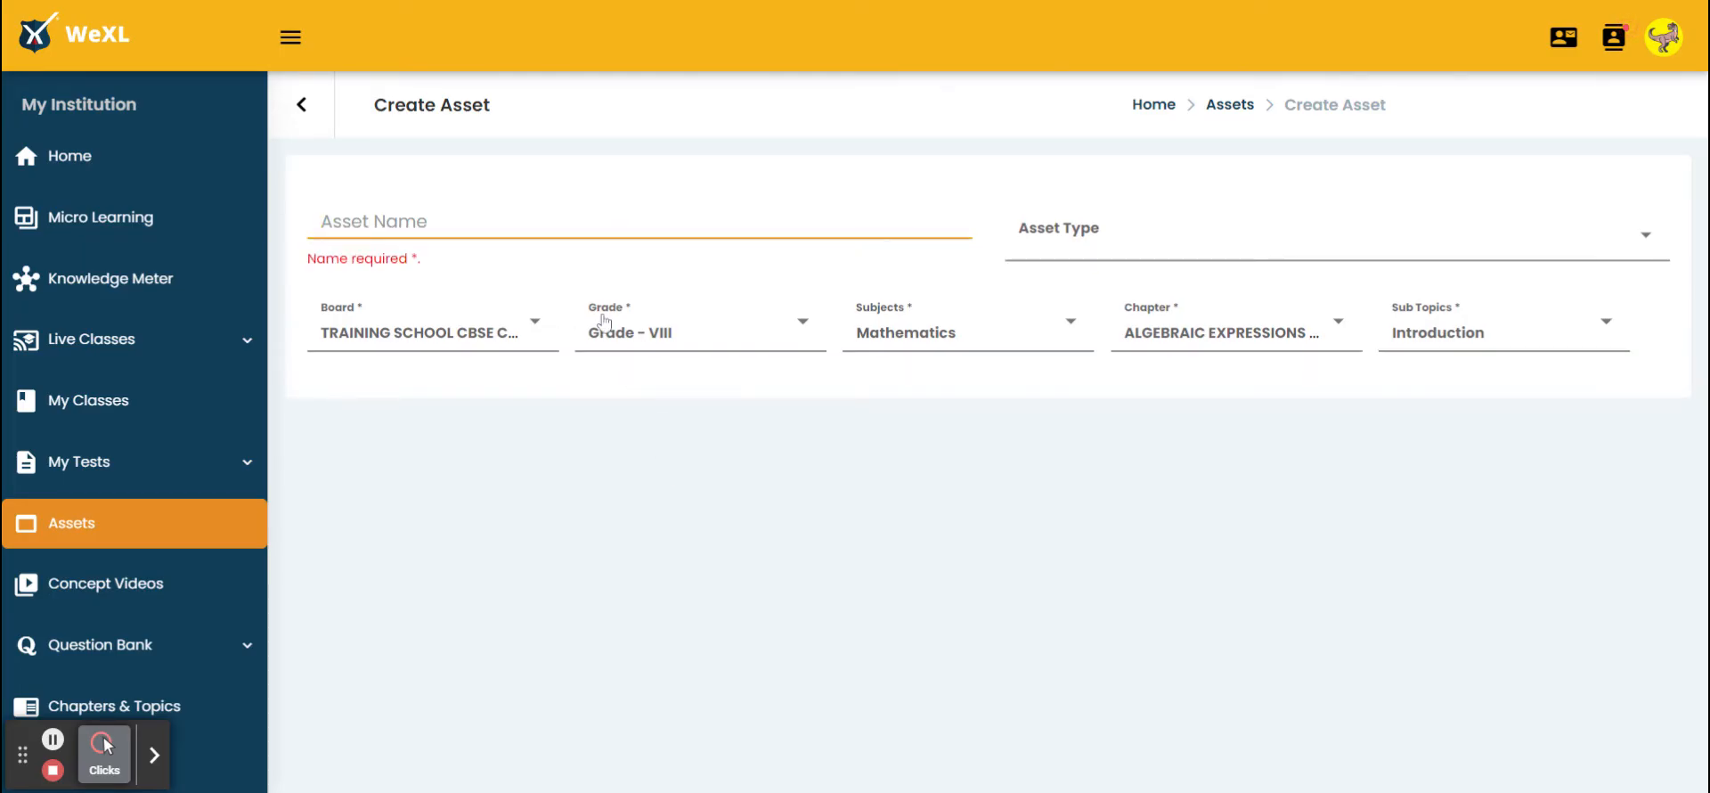
click(547, 211)
text(New Asset)
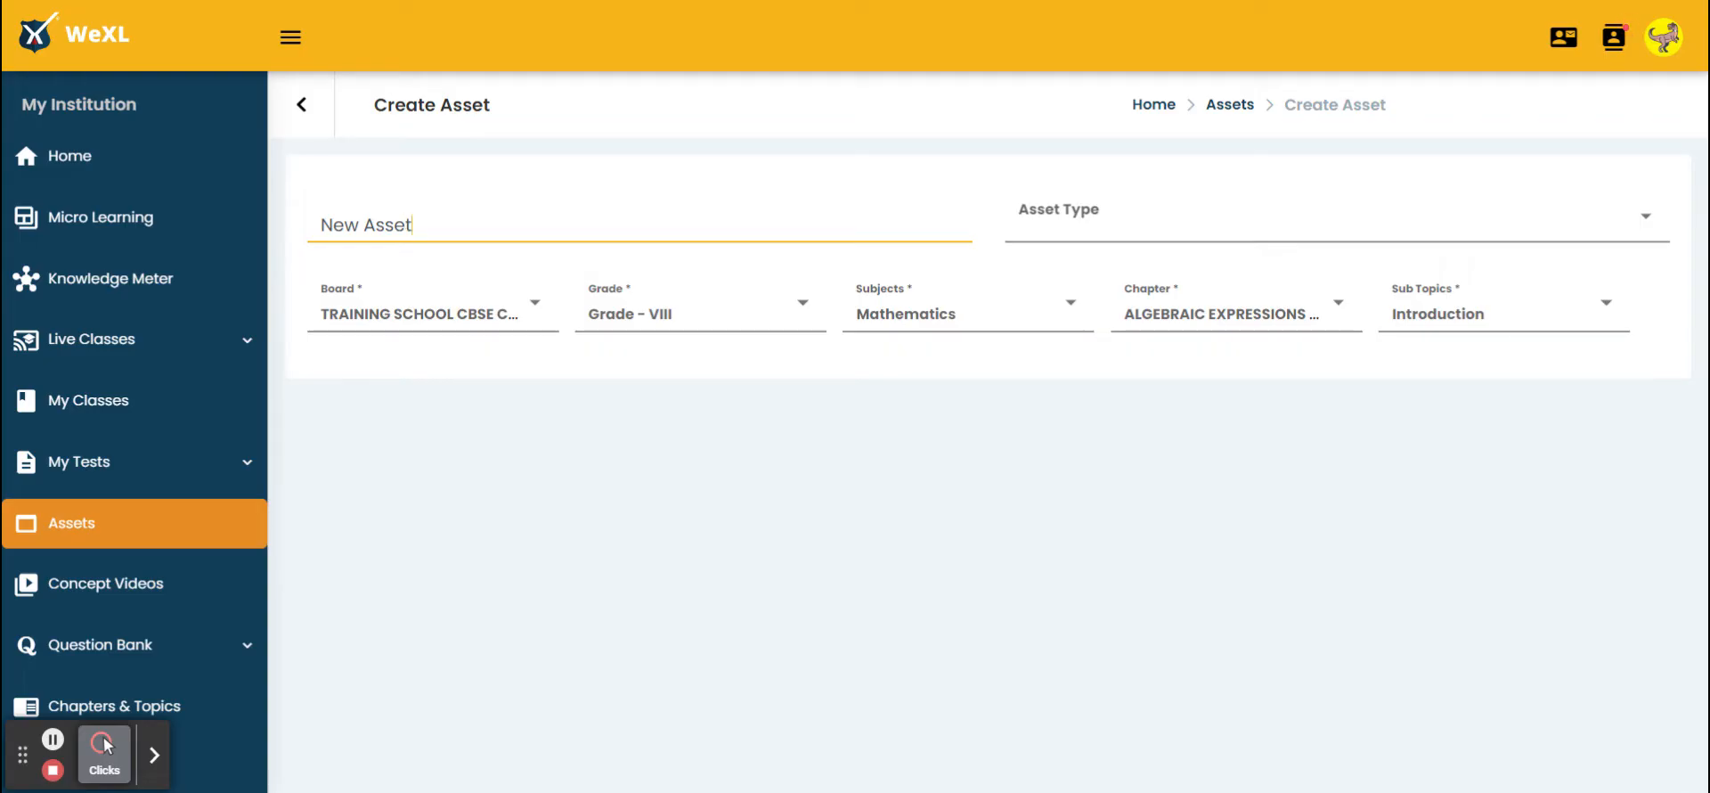
- Try the asset types File and Link to compare the form fields each one offers
click(1126, 221)
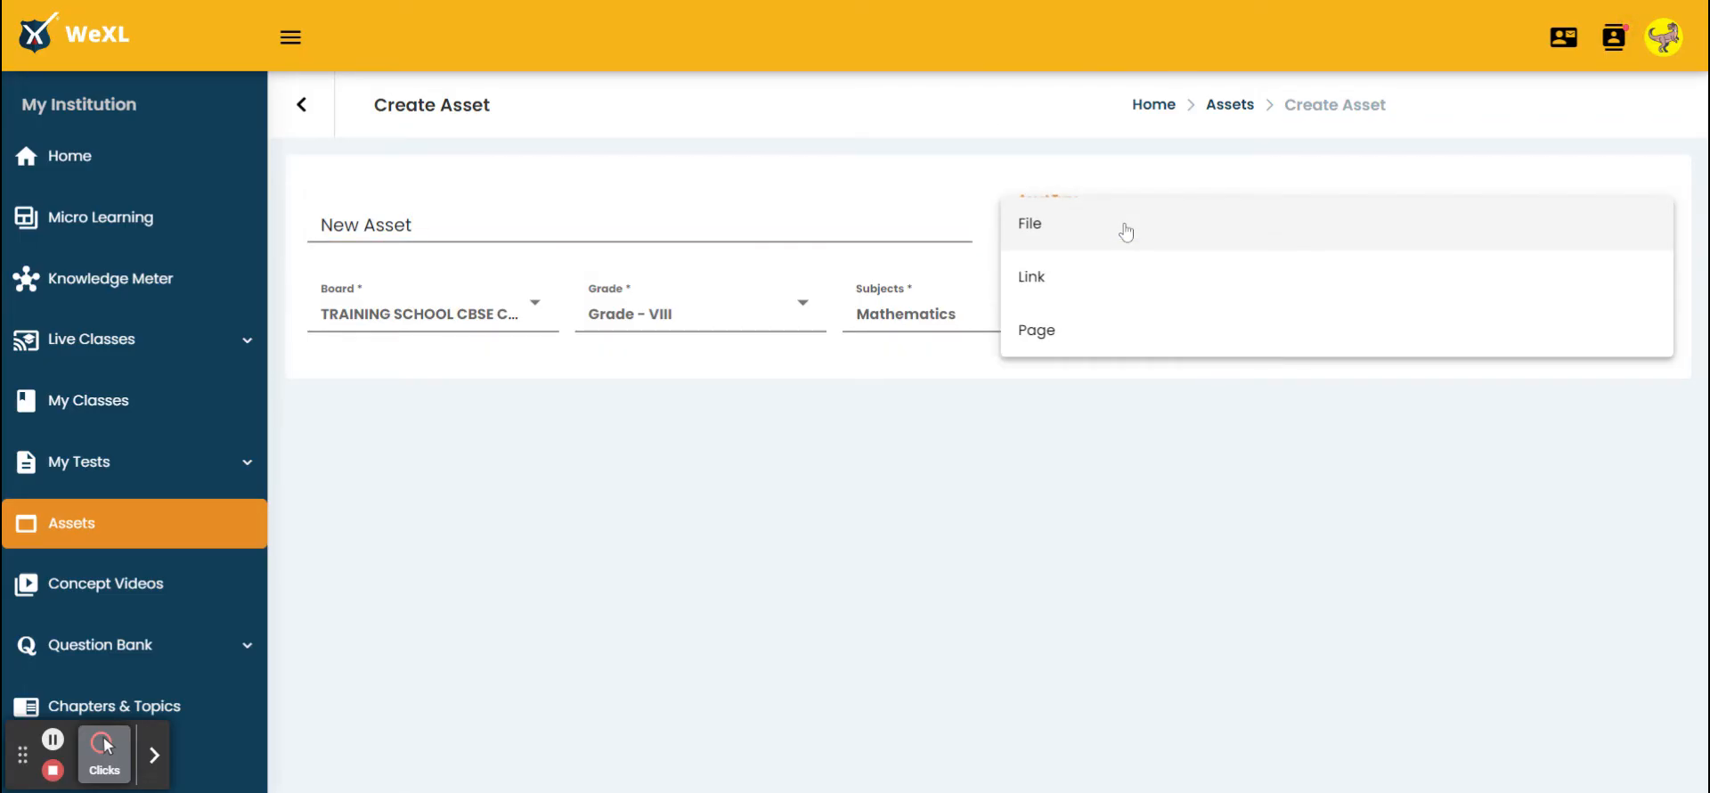
click(1126, 230)
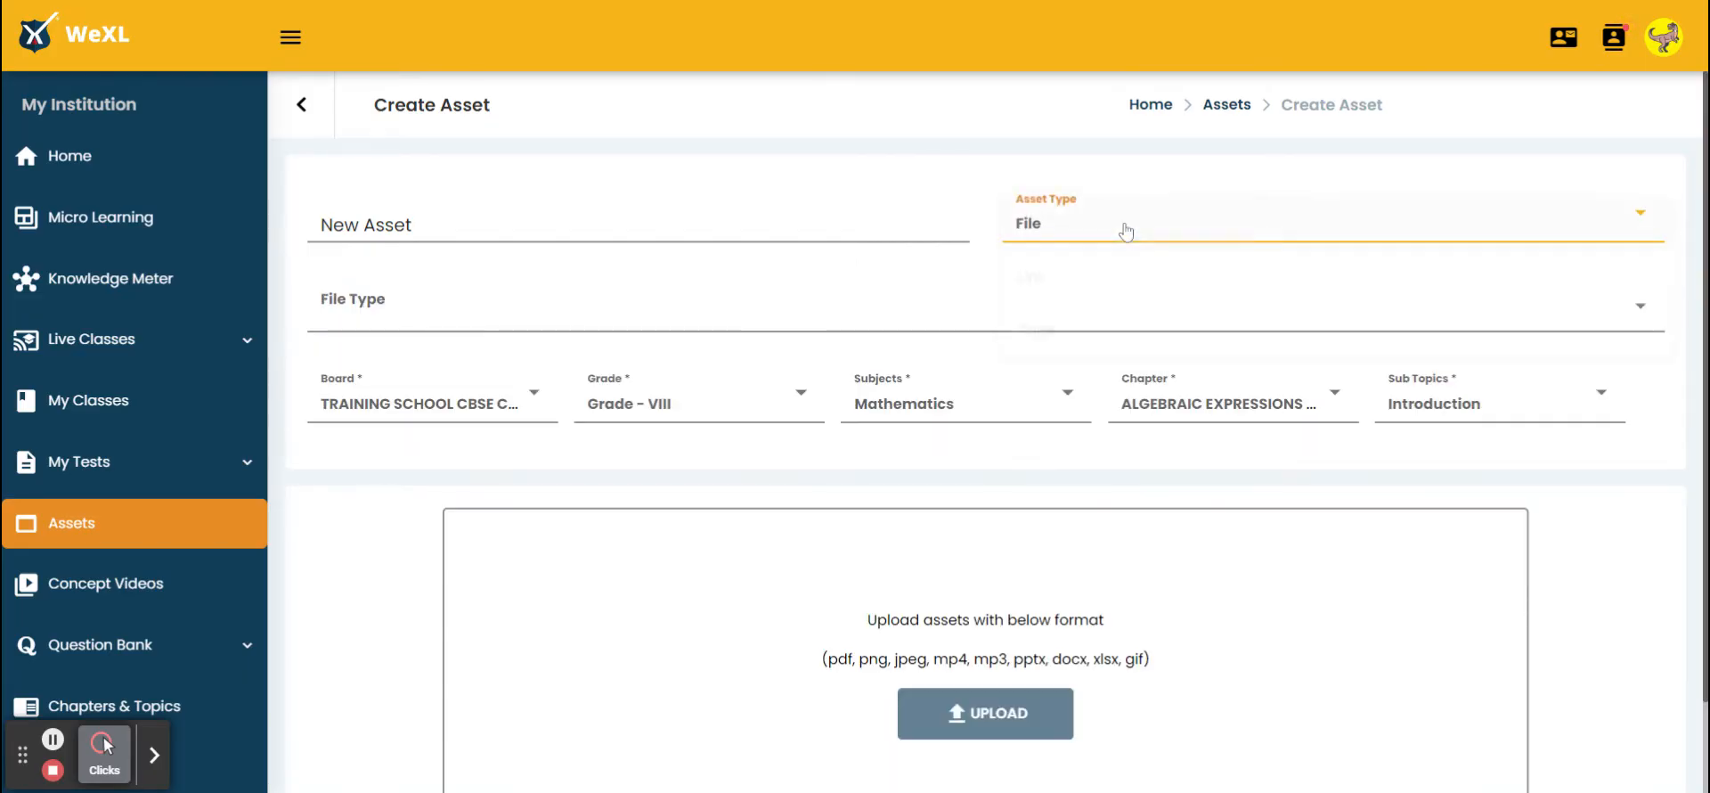
click(1126, 230)
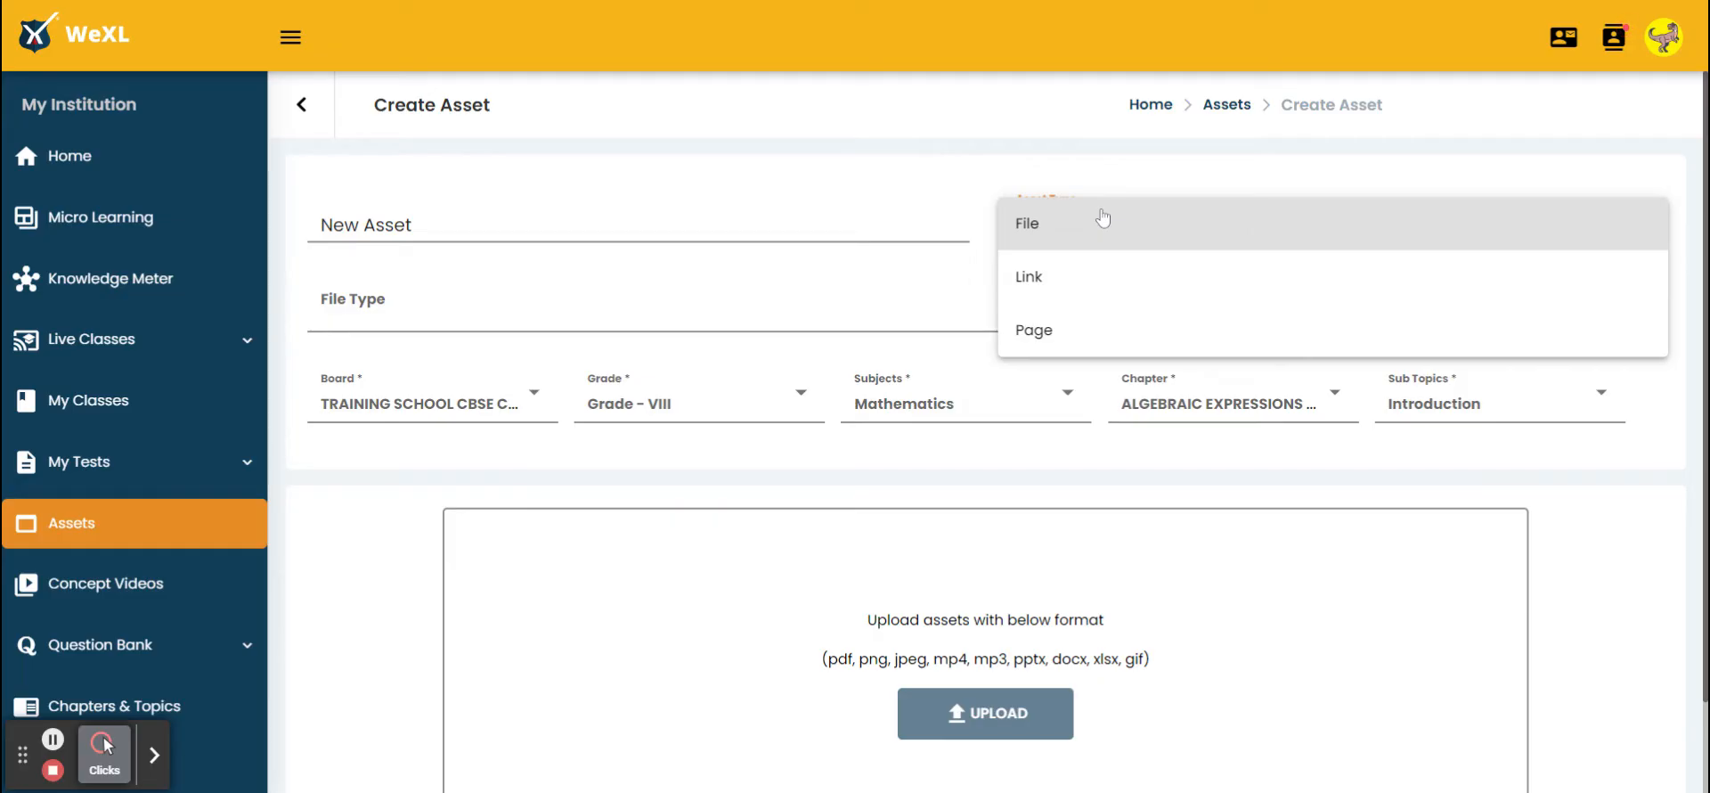
click(1089, 303)
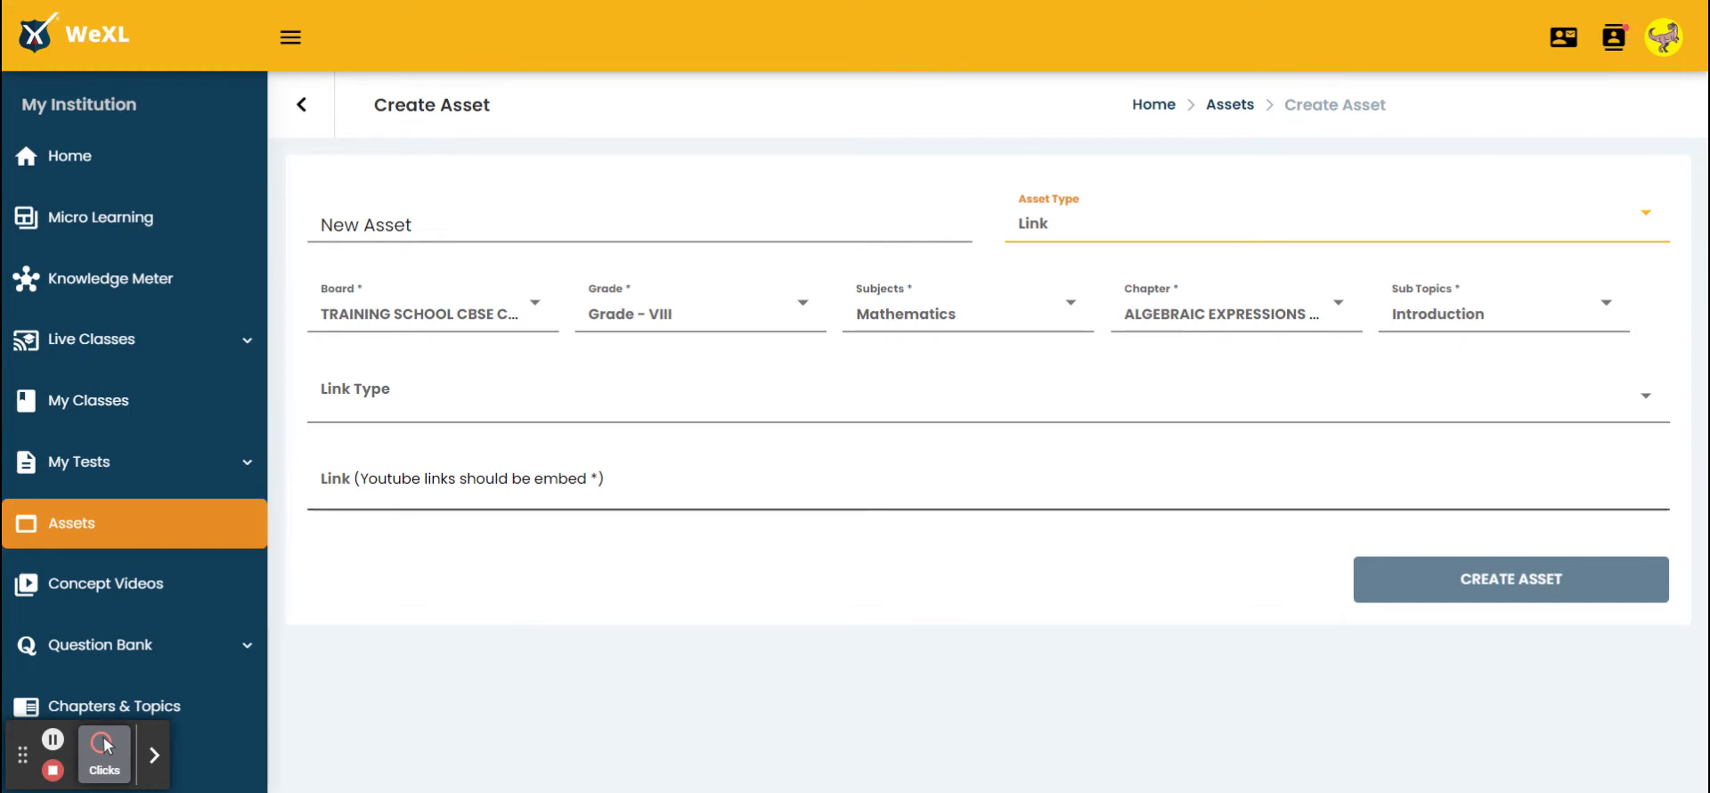
- Try the asset type Page with the page type Synopsis and enter its content editor
click(1101, 224)
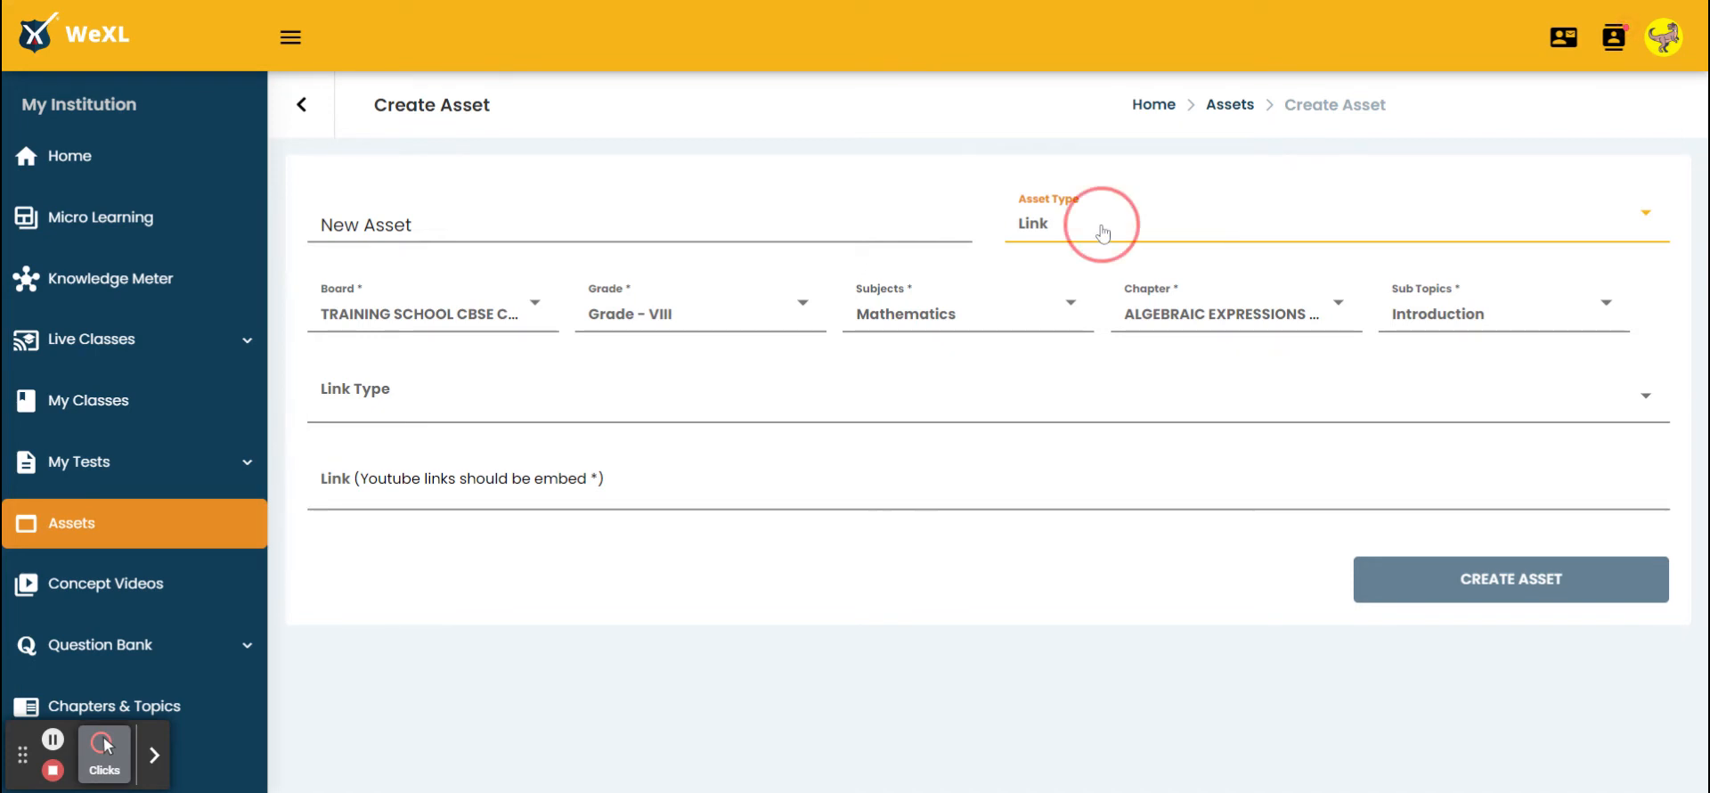
click(1075, 283)
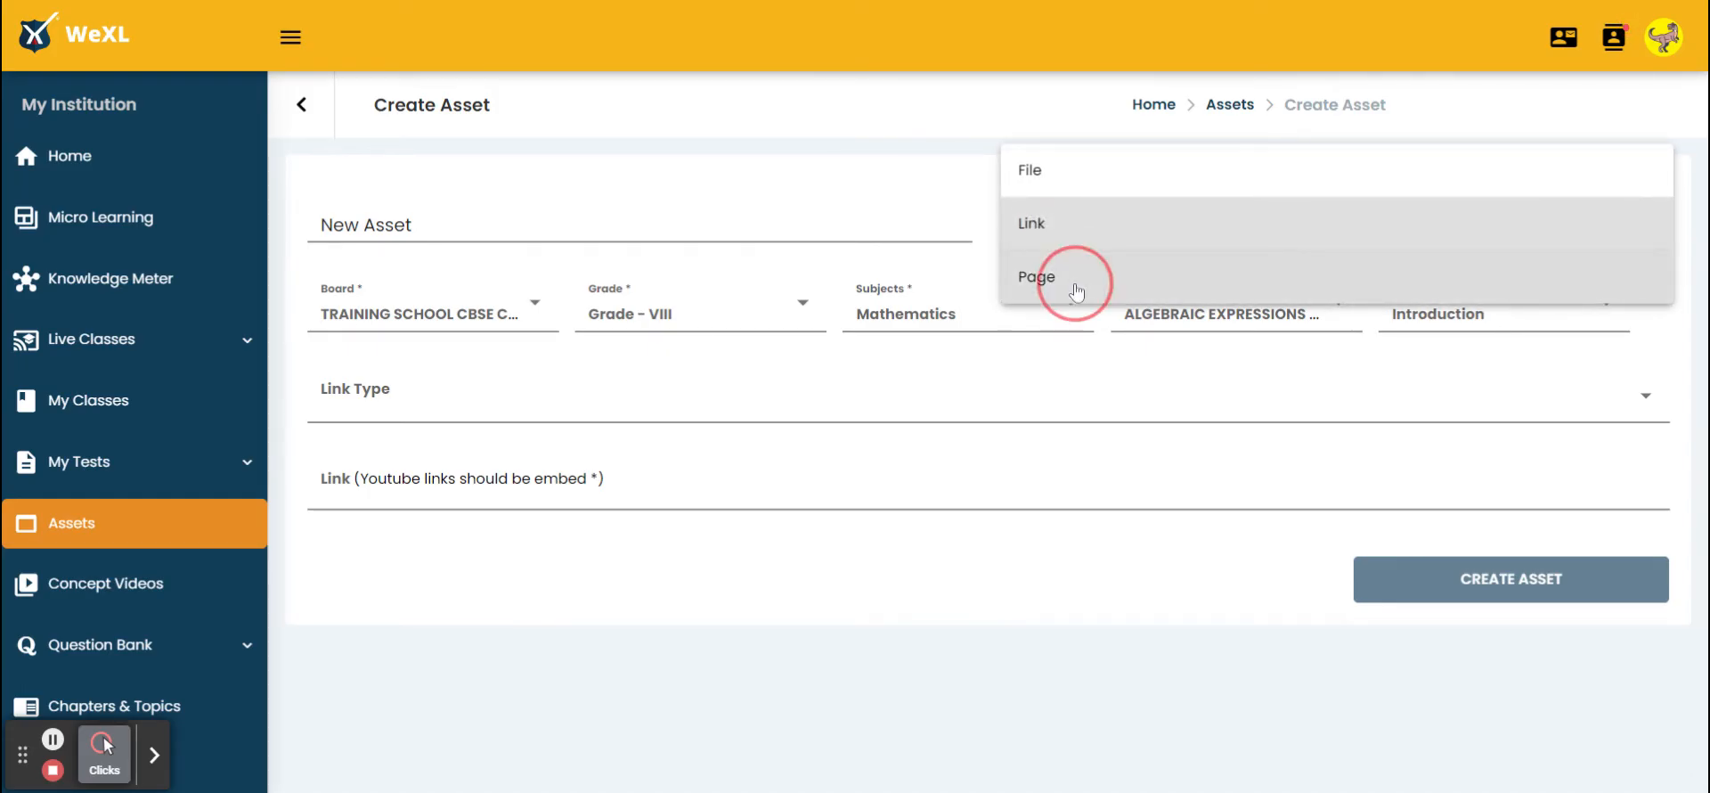
click(788, 419)
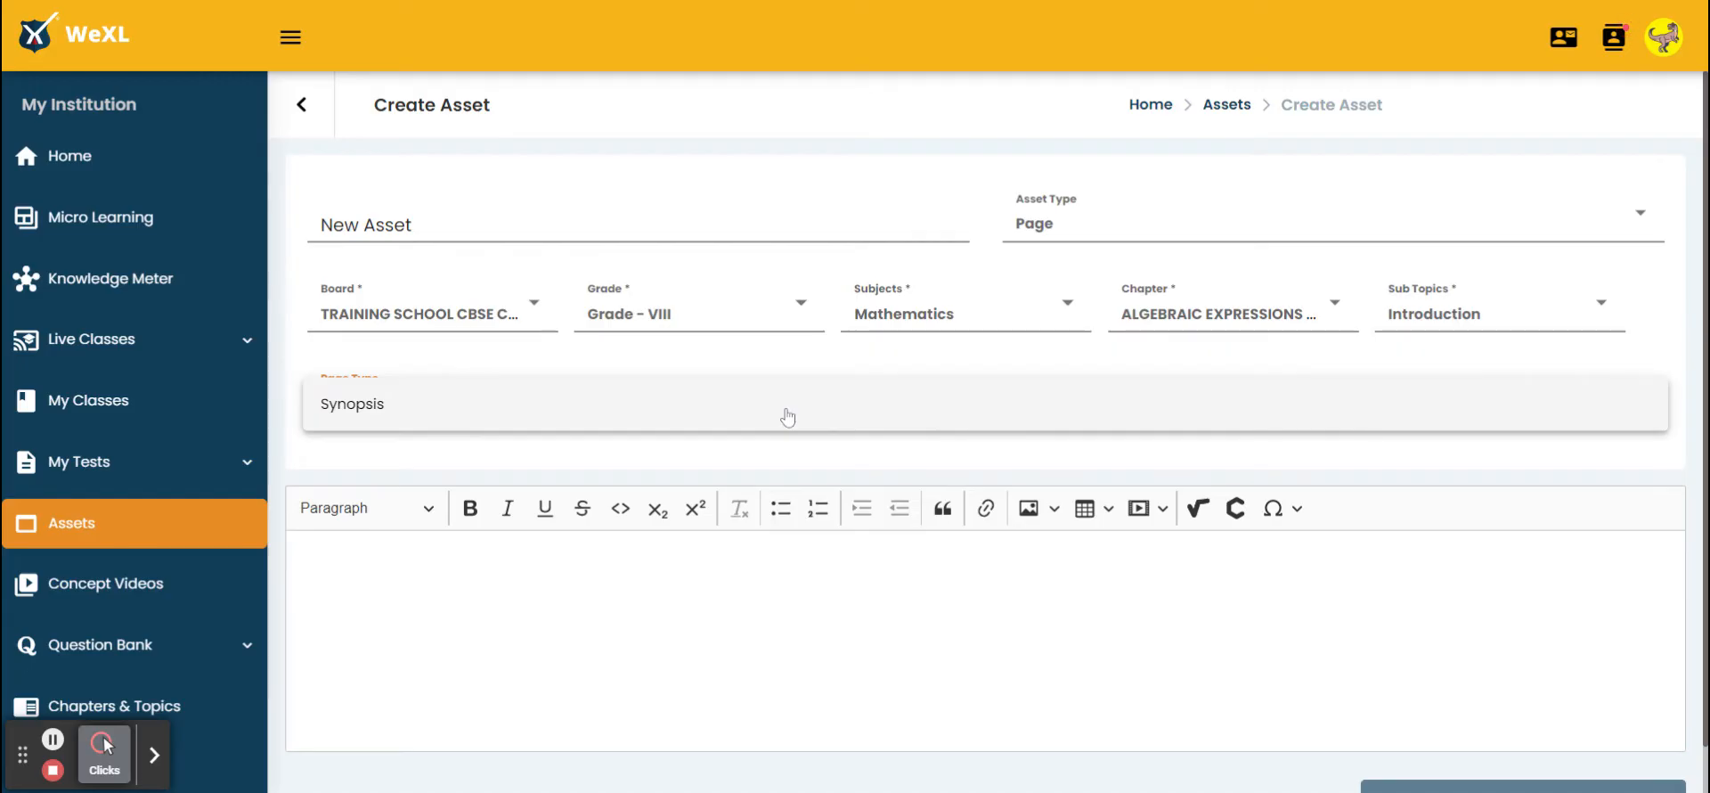
click(788, 410)
click(673, 585)
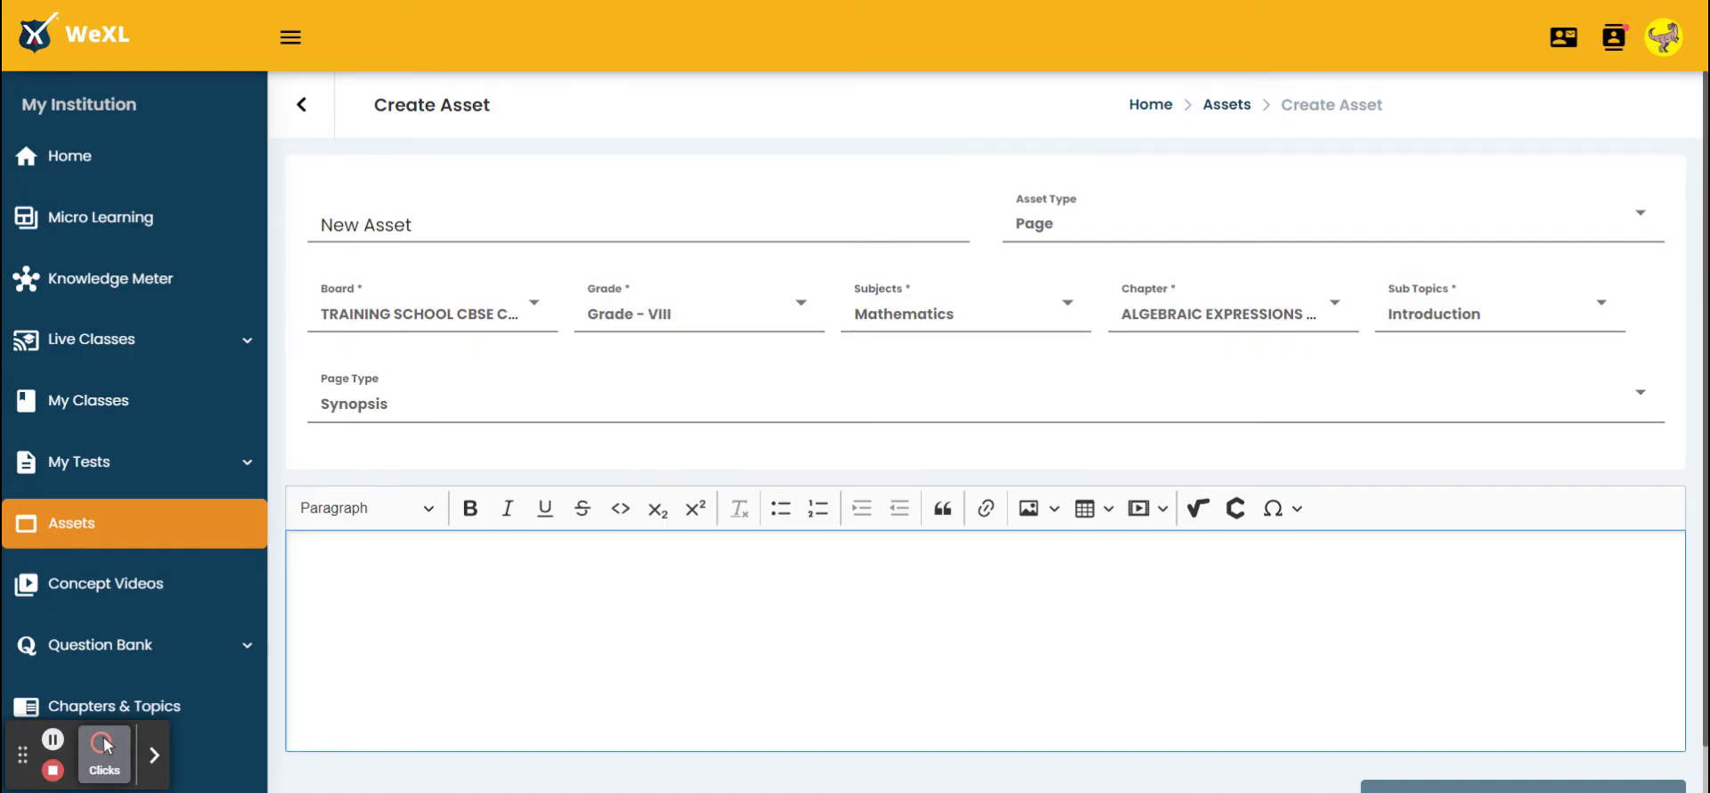
- Set the asset type to File and the file type to PDF, and upload the PDF document for the new asset
click(1103, 223)
click(1091, 117)
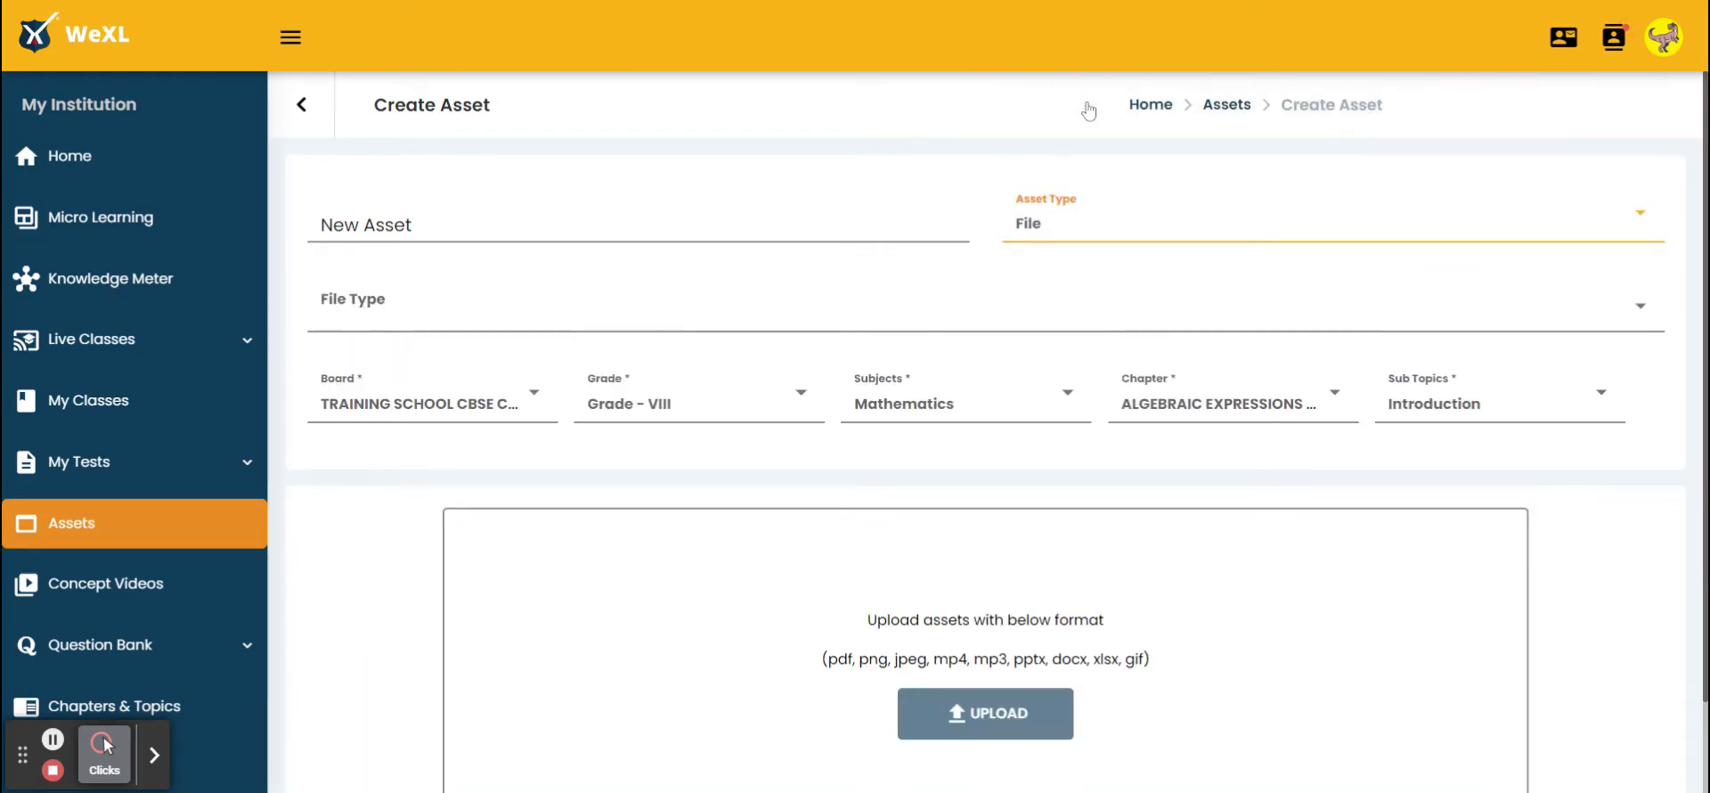
click(796, 318)
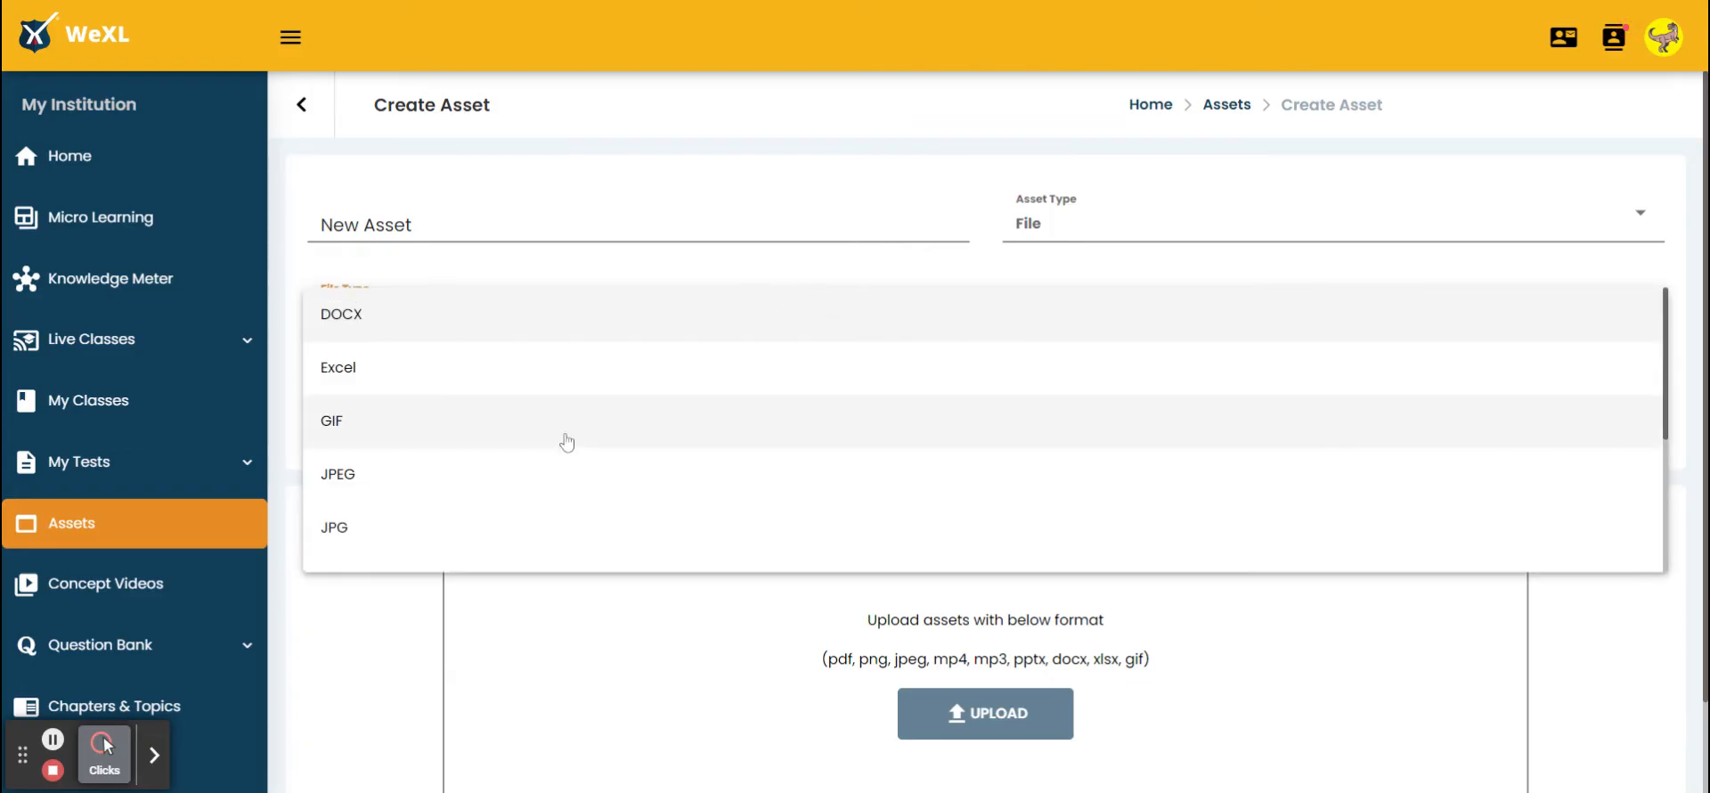
scroll(564, 443, down, 5)
scroll(564, 444, up, 5)
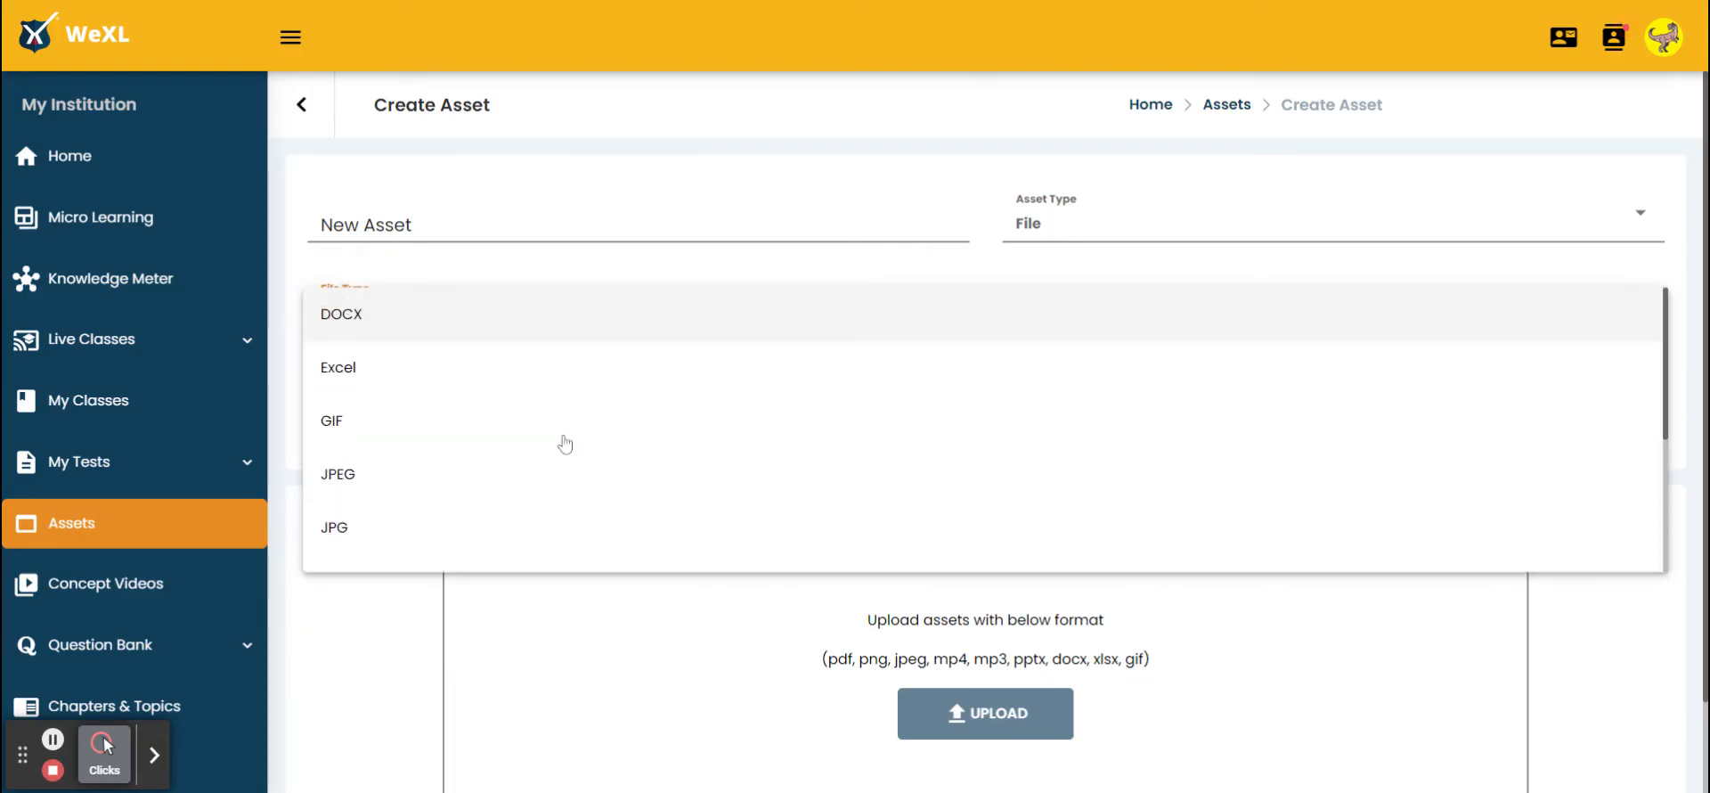
scroll(564, 436, down, 5)
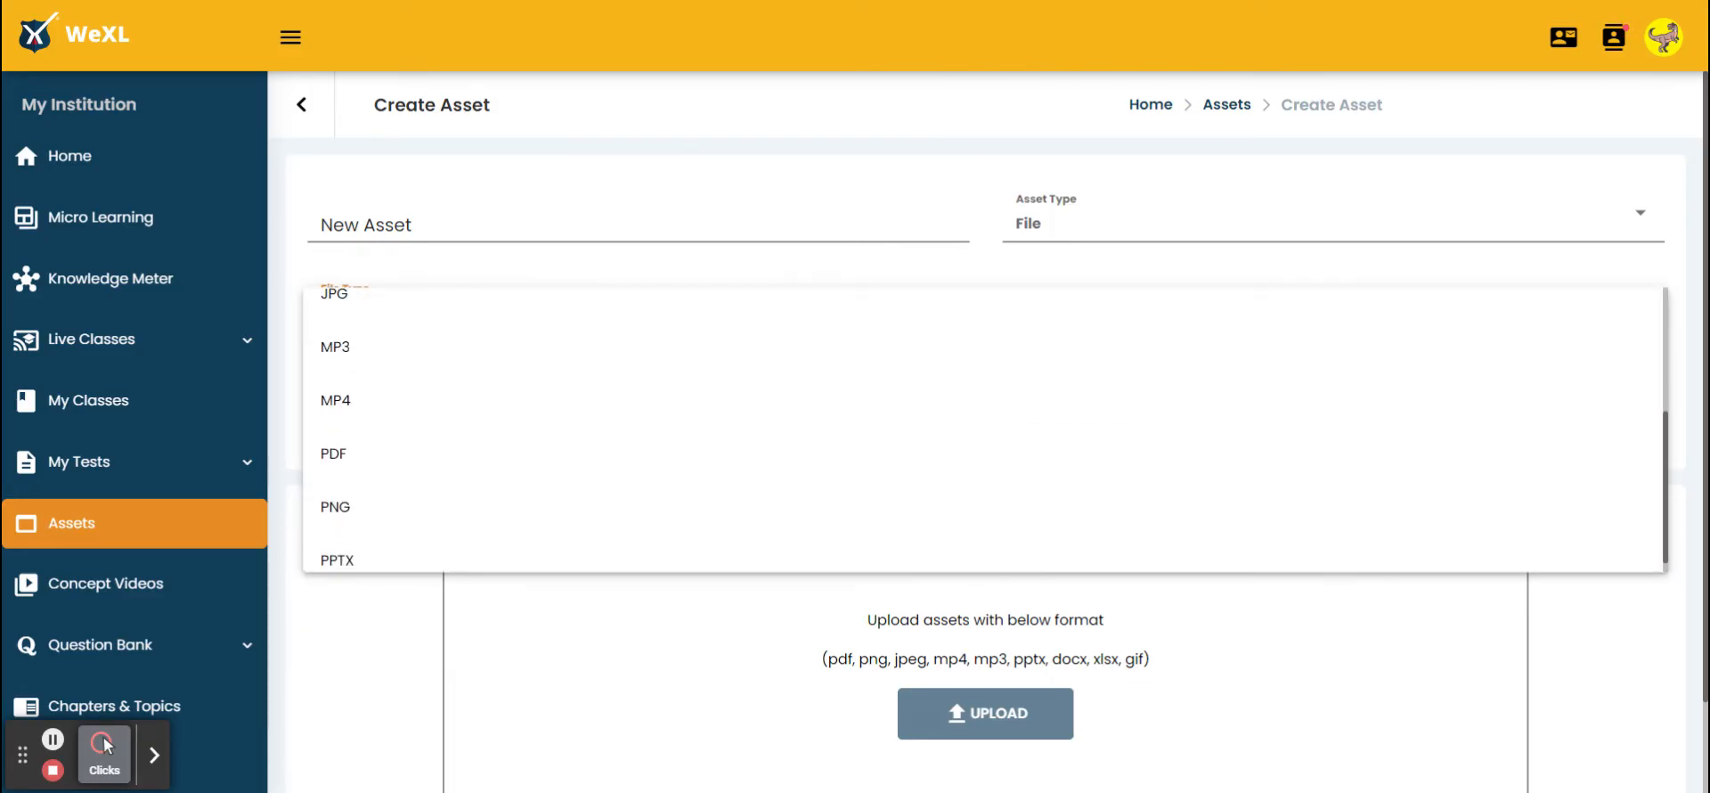
scroll(455, 311, up, 5)
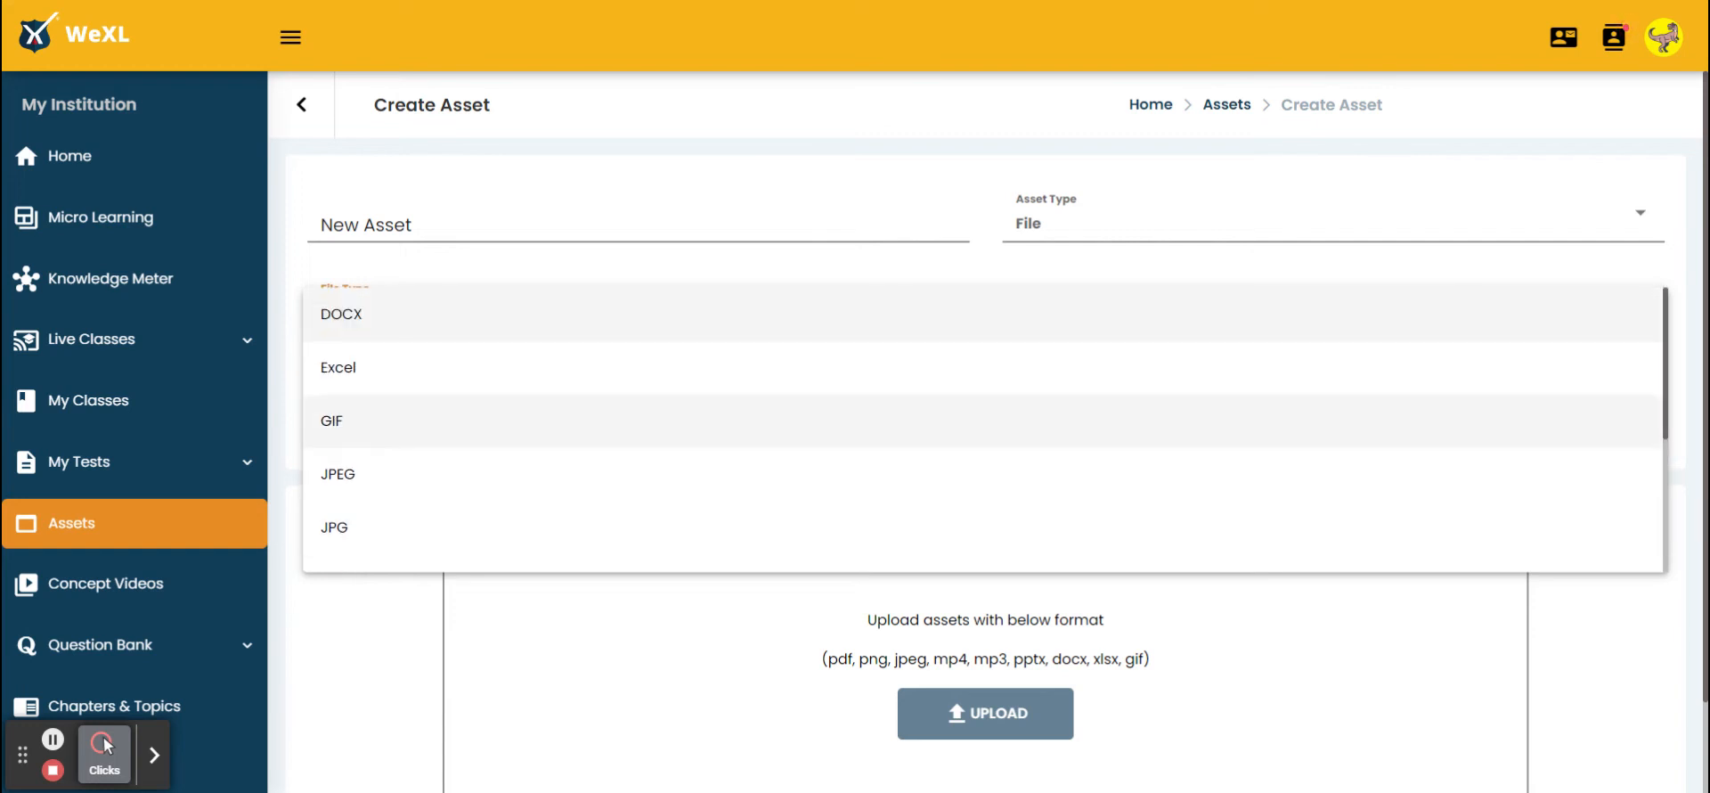
scroll(409, 496, down, 2)
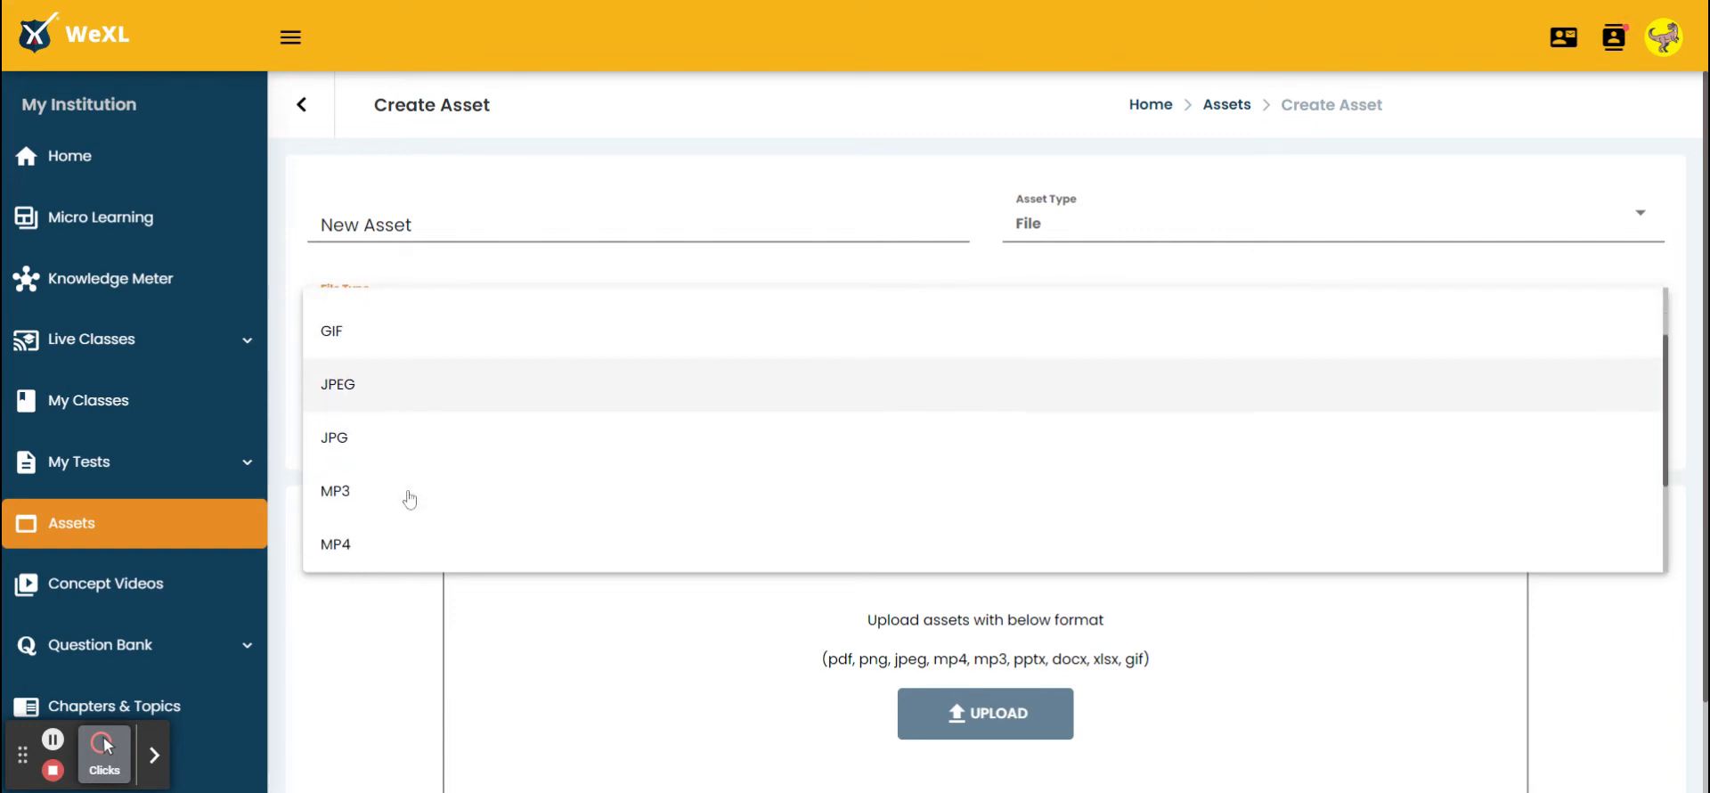
scroll(405, 490, down, 3)
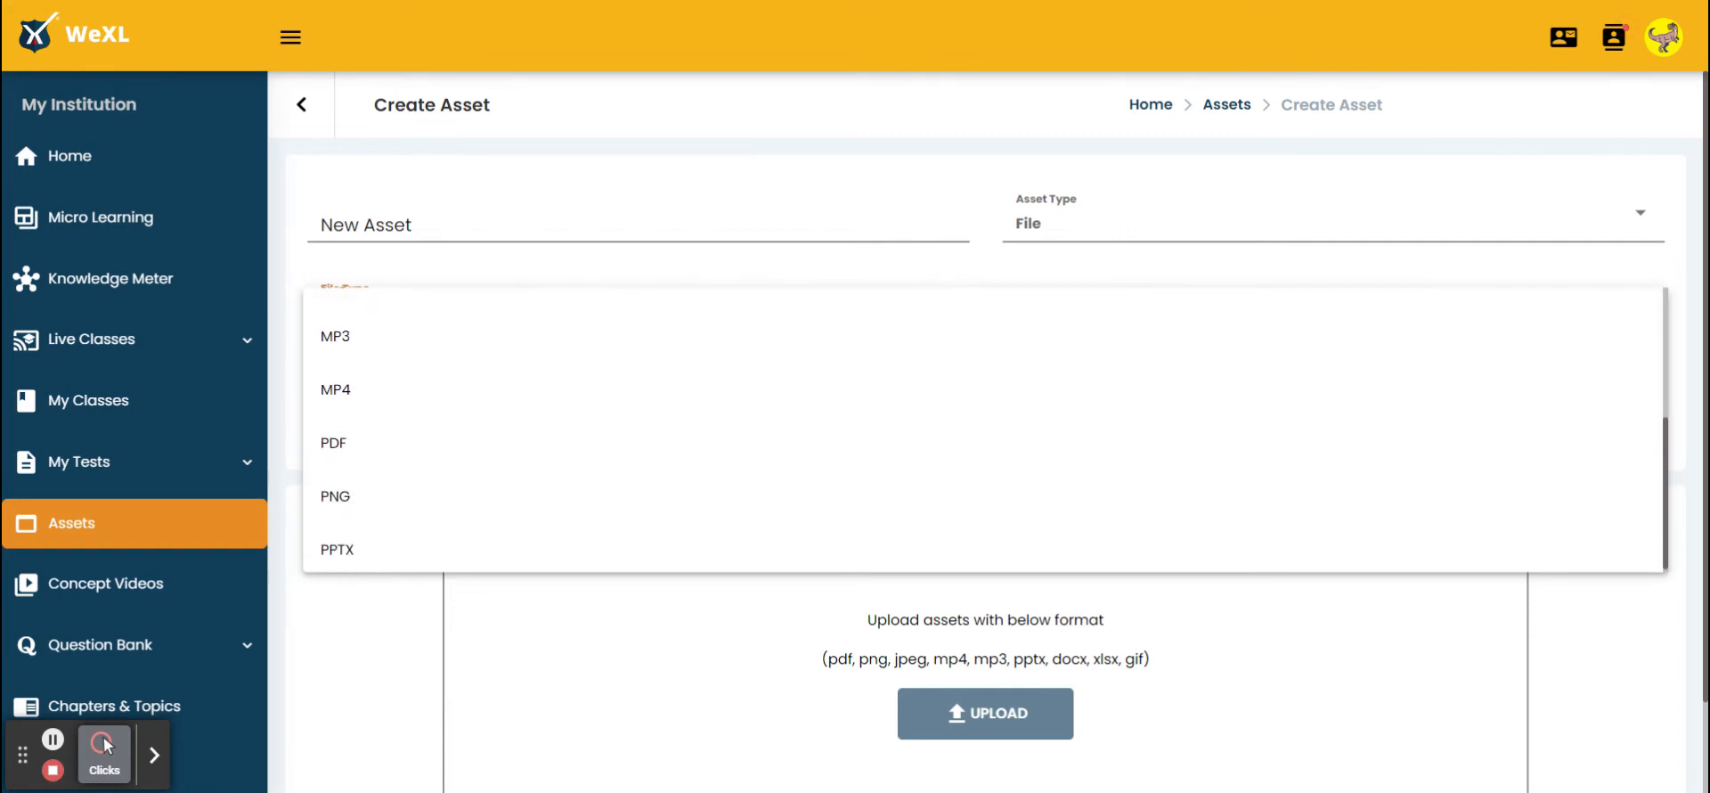
click(375, 452)
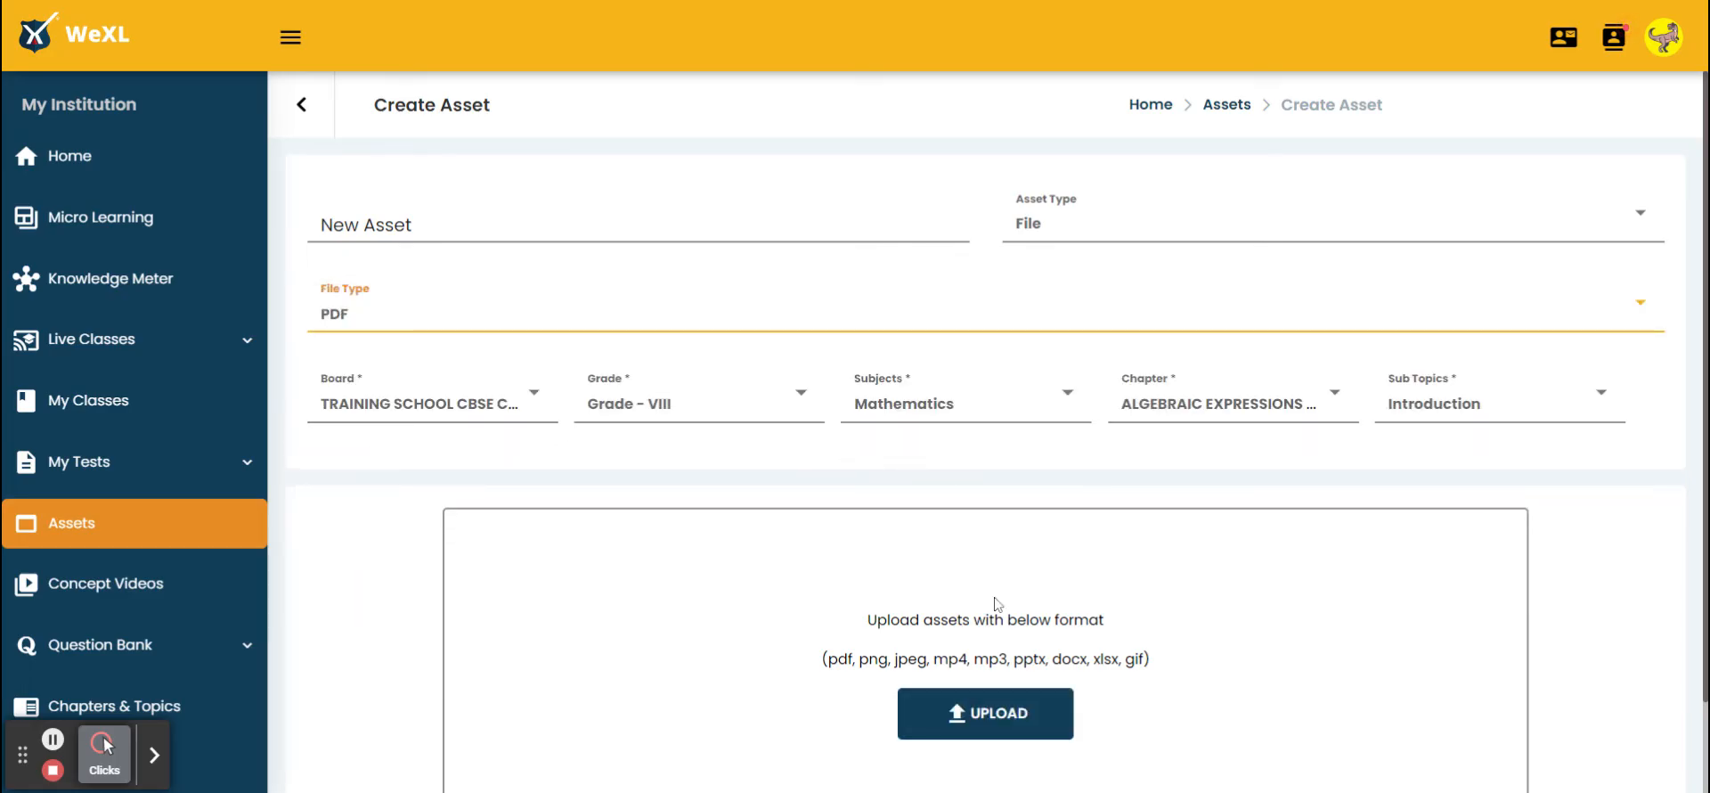
click(1007, 704)
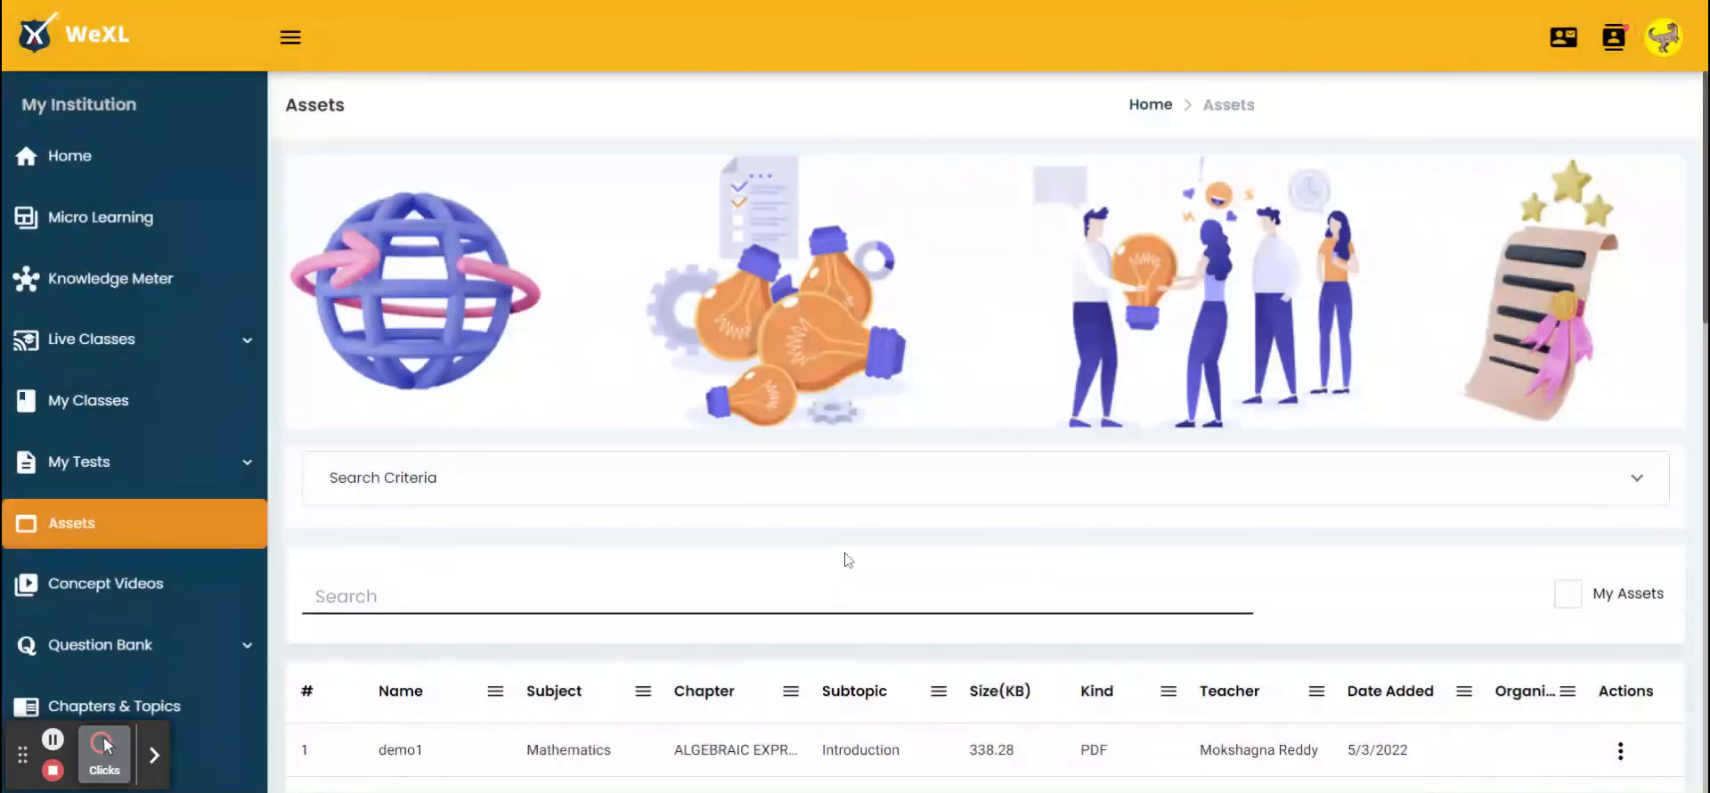
- Search the assets list for "new as"
scroll(848, 558, down, 2)
scroll(848, 558, down, 1)
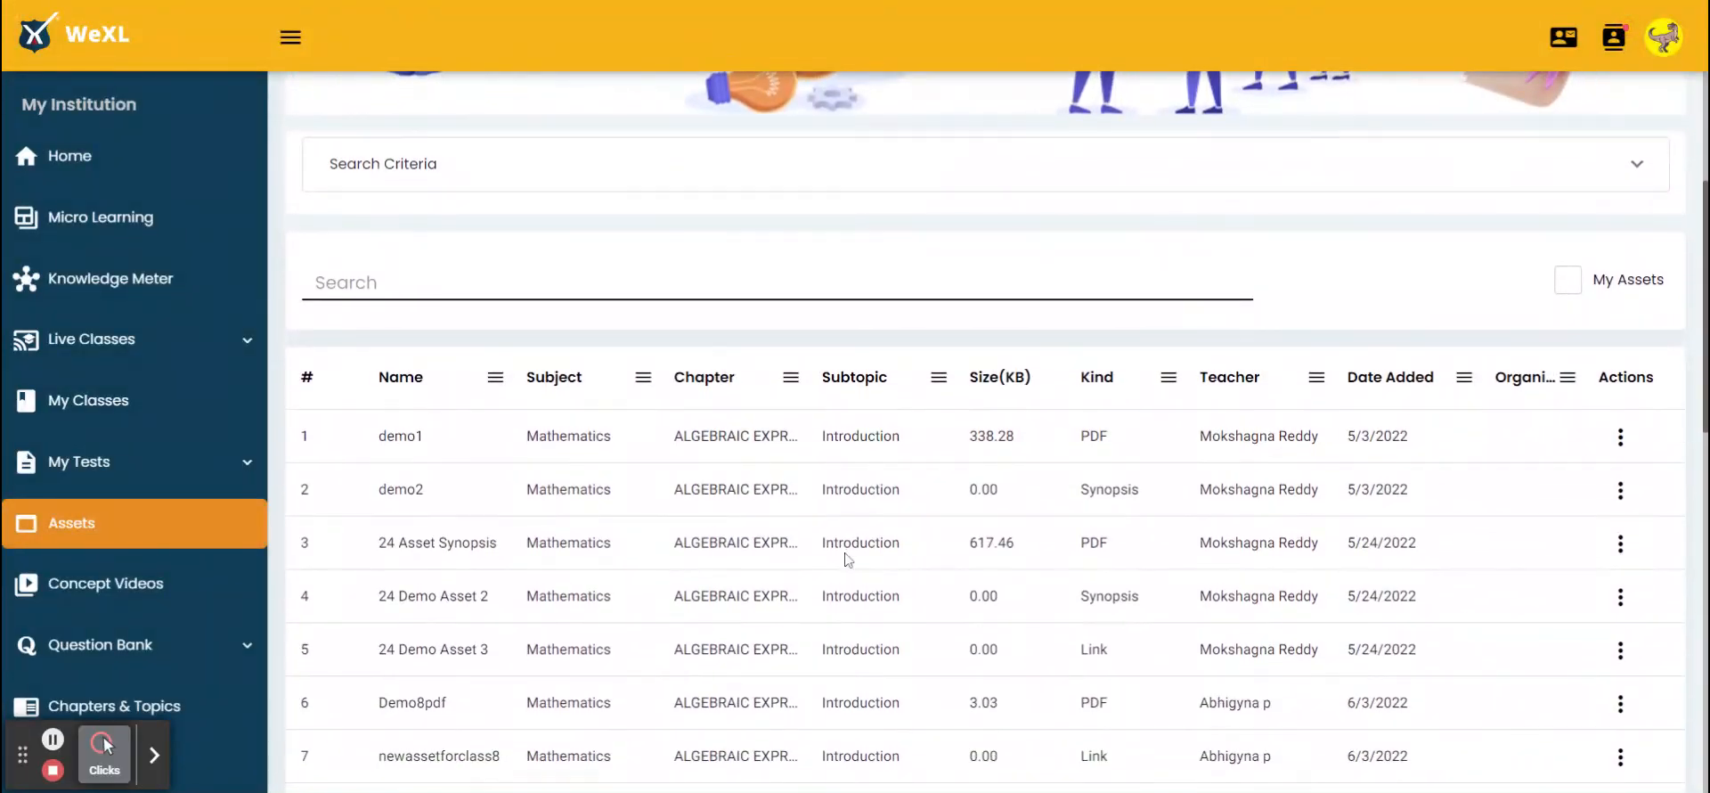
click(758, 287)
text(new as)
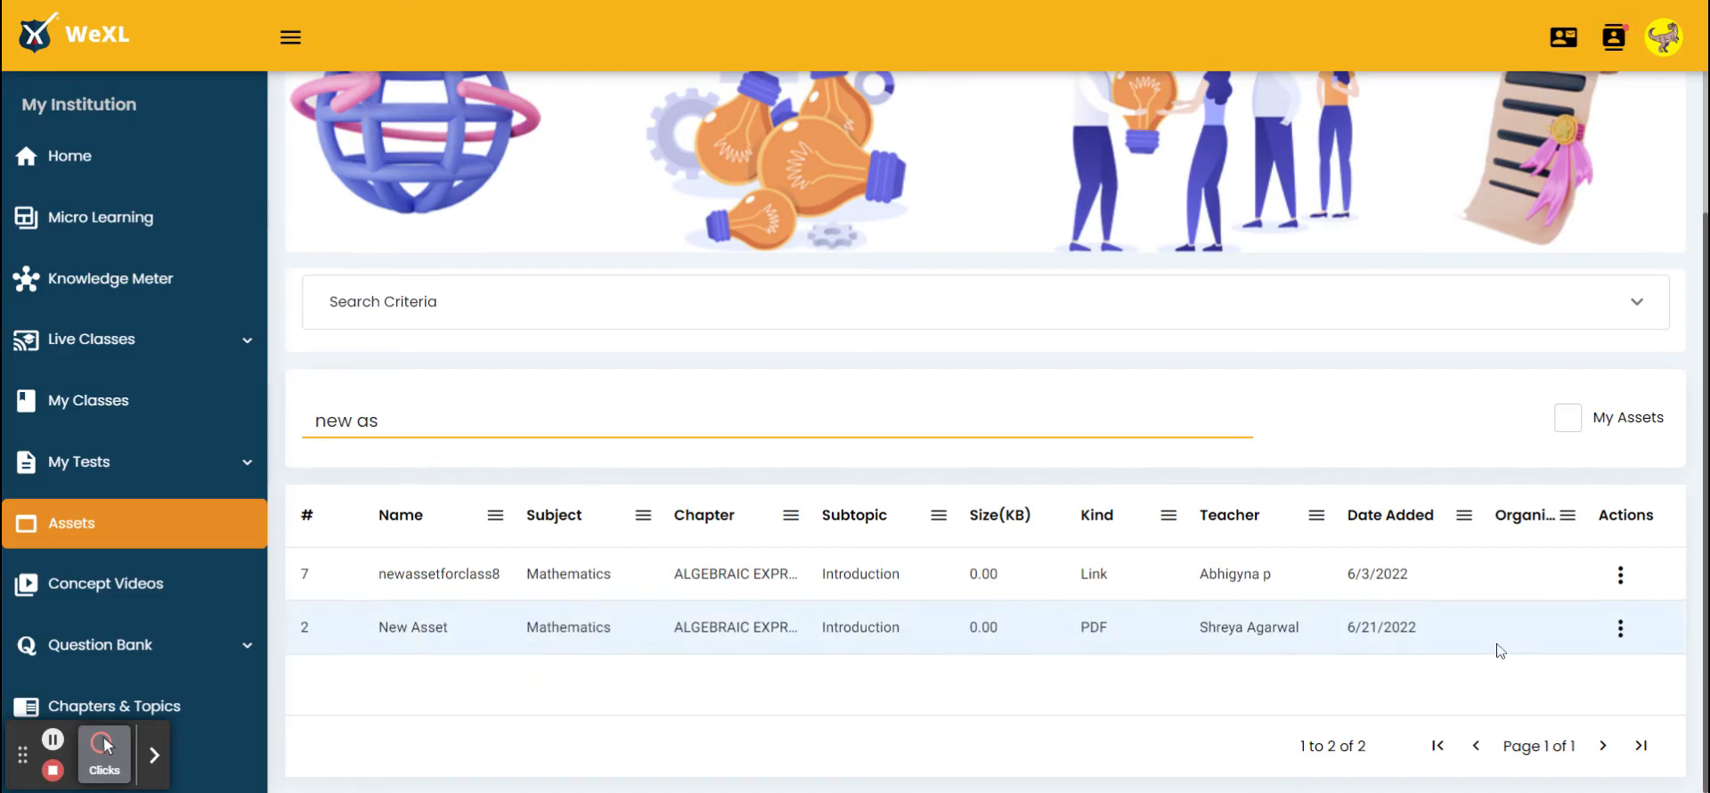
- Preview the PDF of New Asset, look through both of its pages, and close the preview
click(1620, 630)
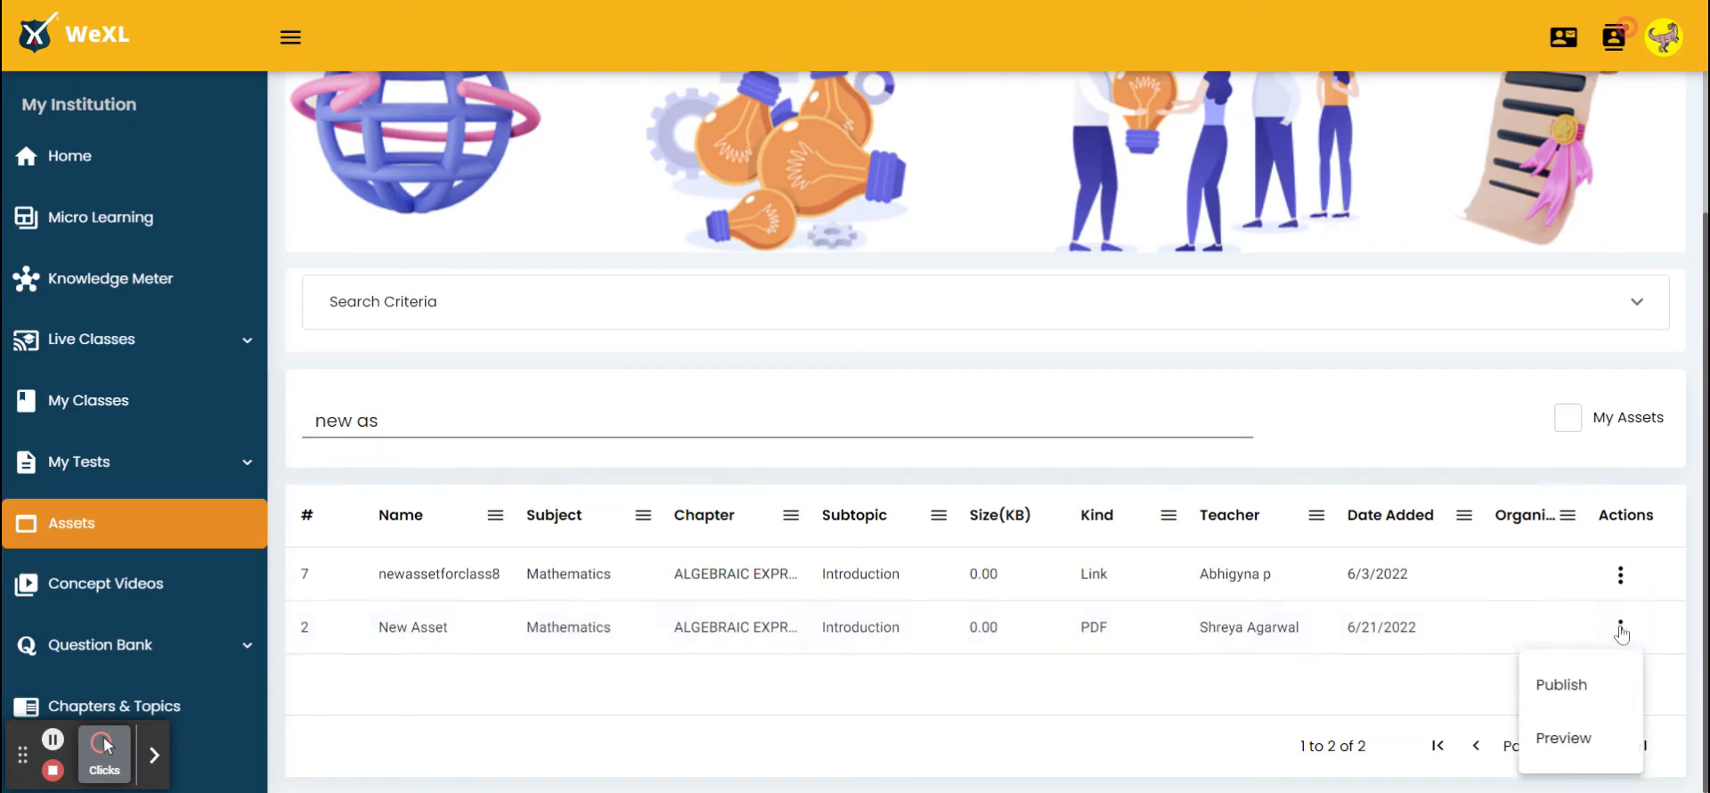
click(1577, 739)
scroll(1141, 515, down, 2)
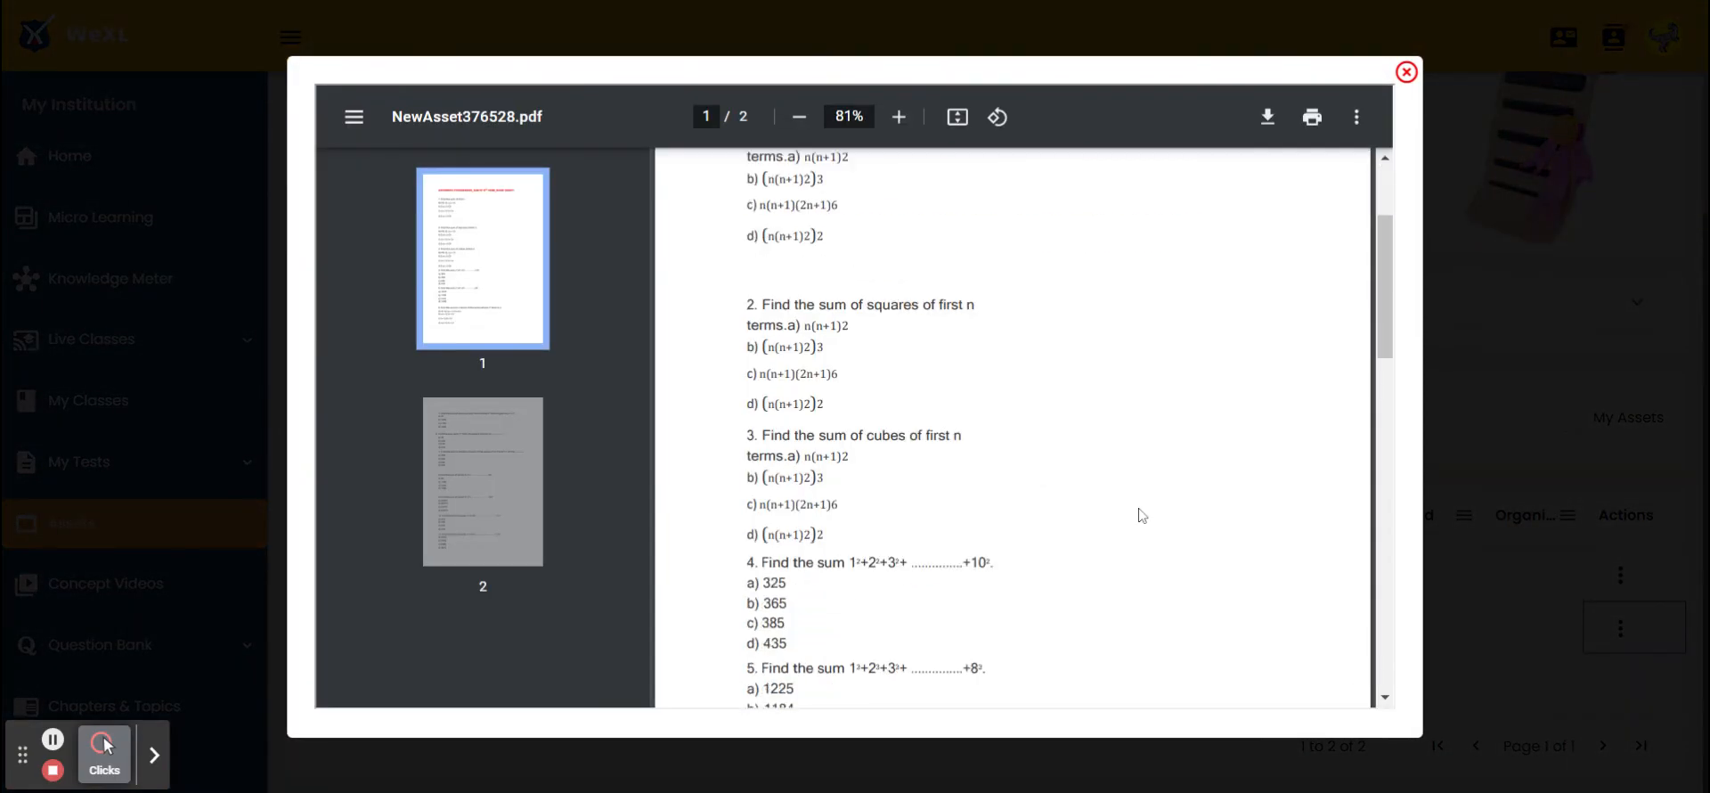
scroll(1142, 515, down, 10)
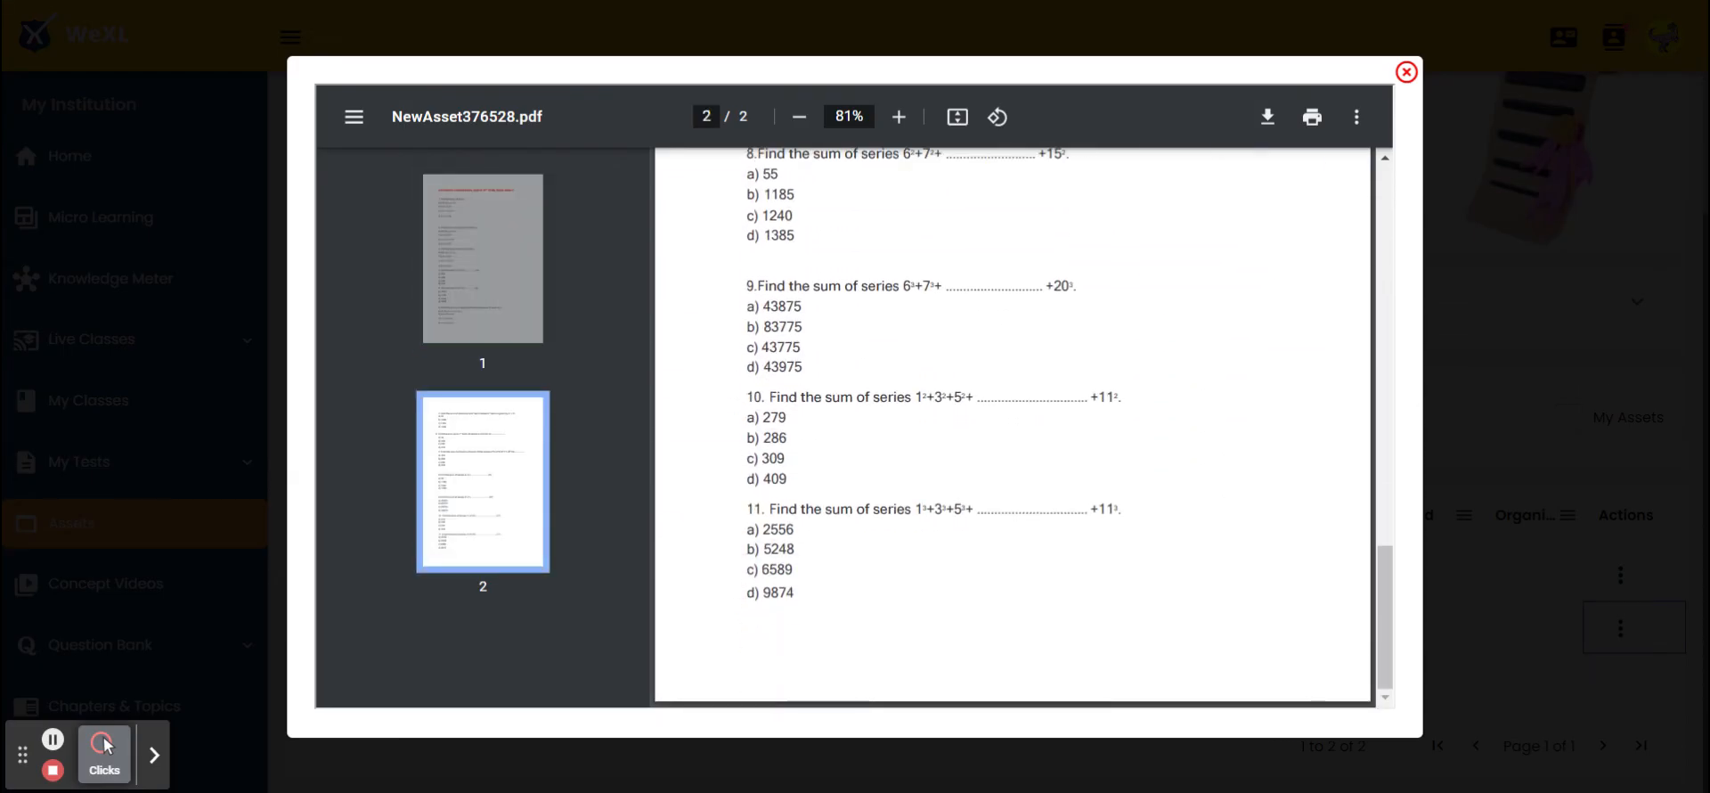
scroll(1013, 428, up, 15)
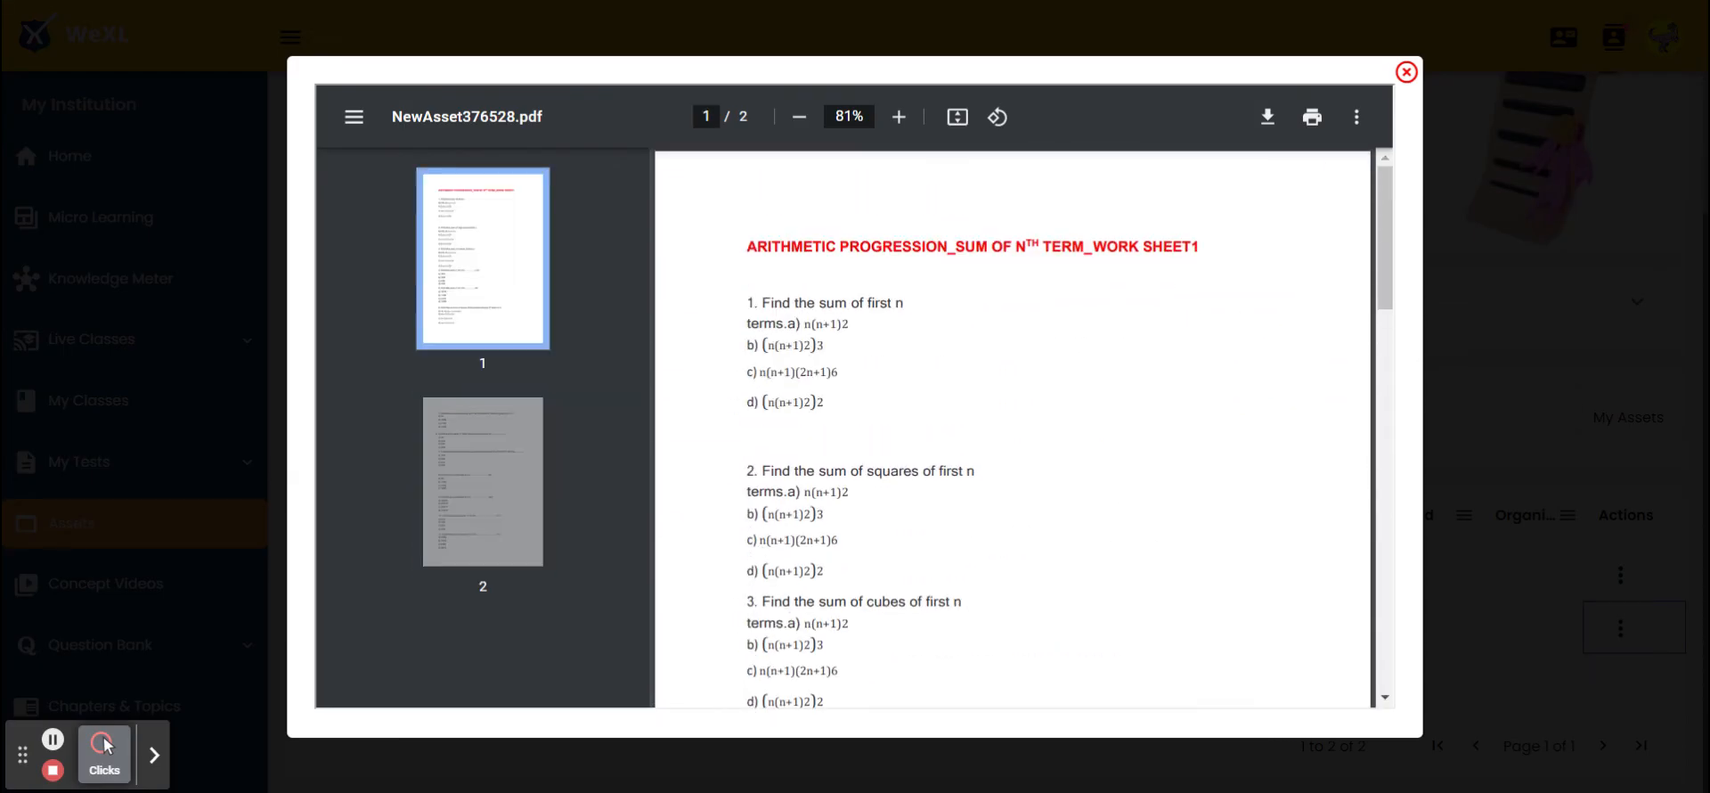
click(1406, 73)
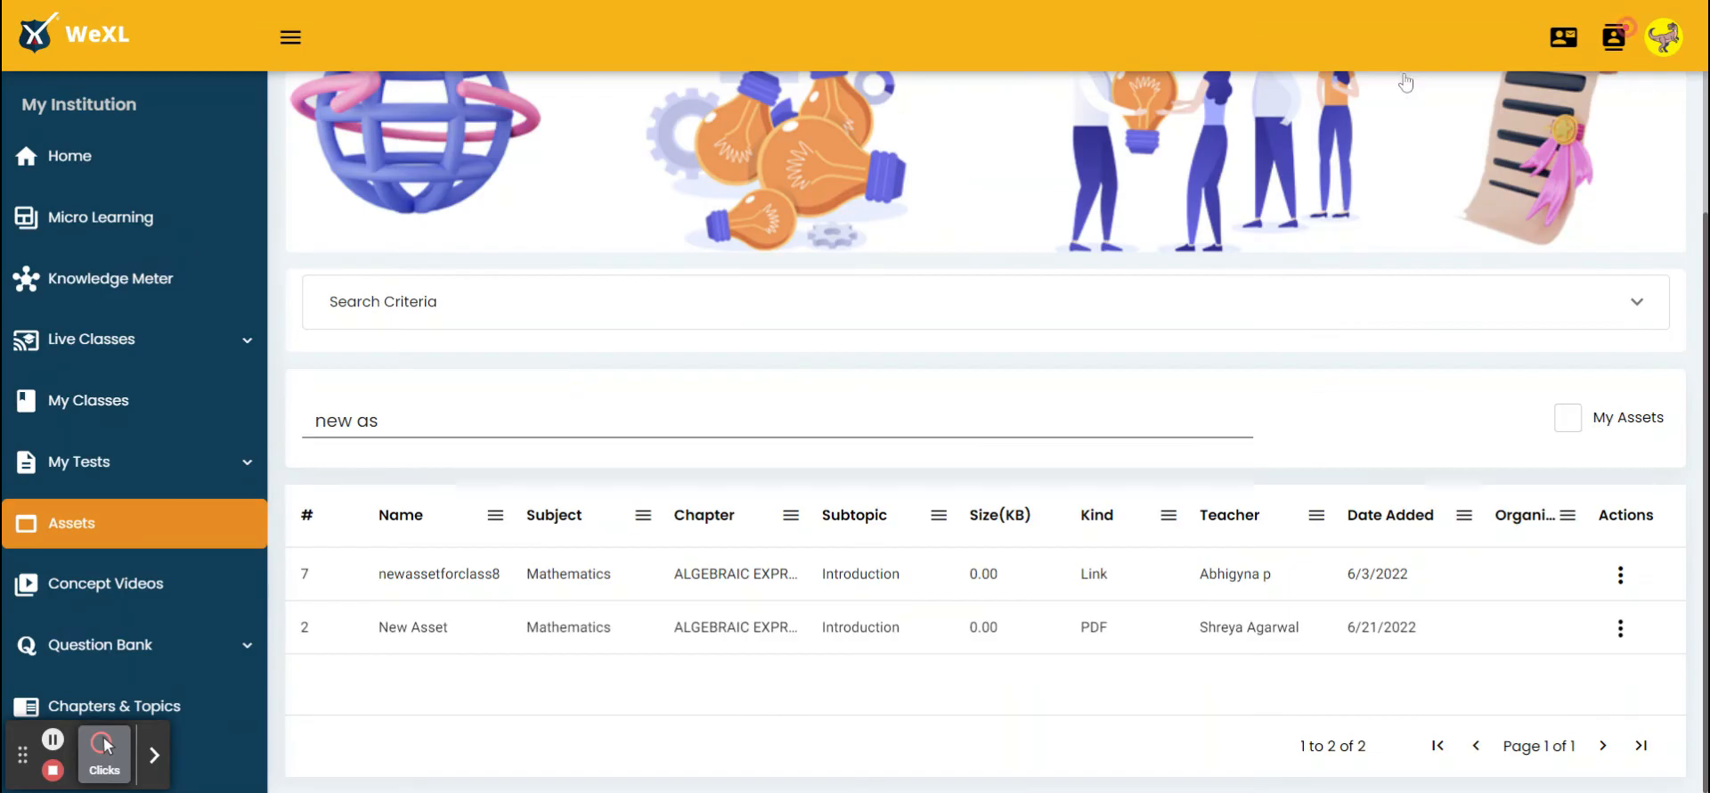
- Publish New Asset from the assets list and unpublish it again
click(1635, 634)
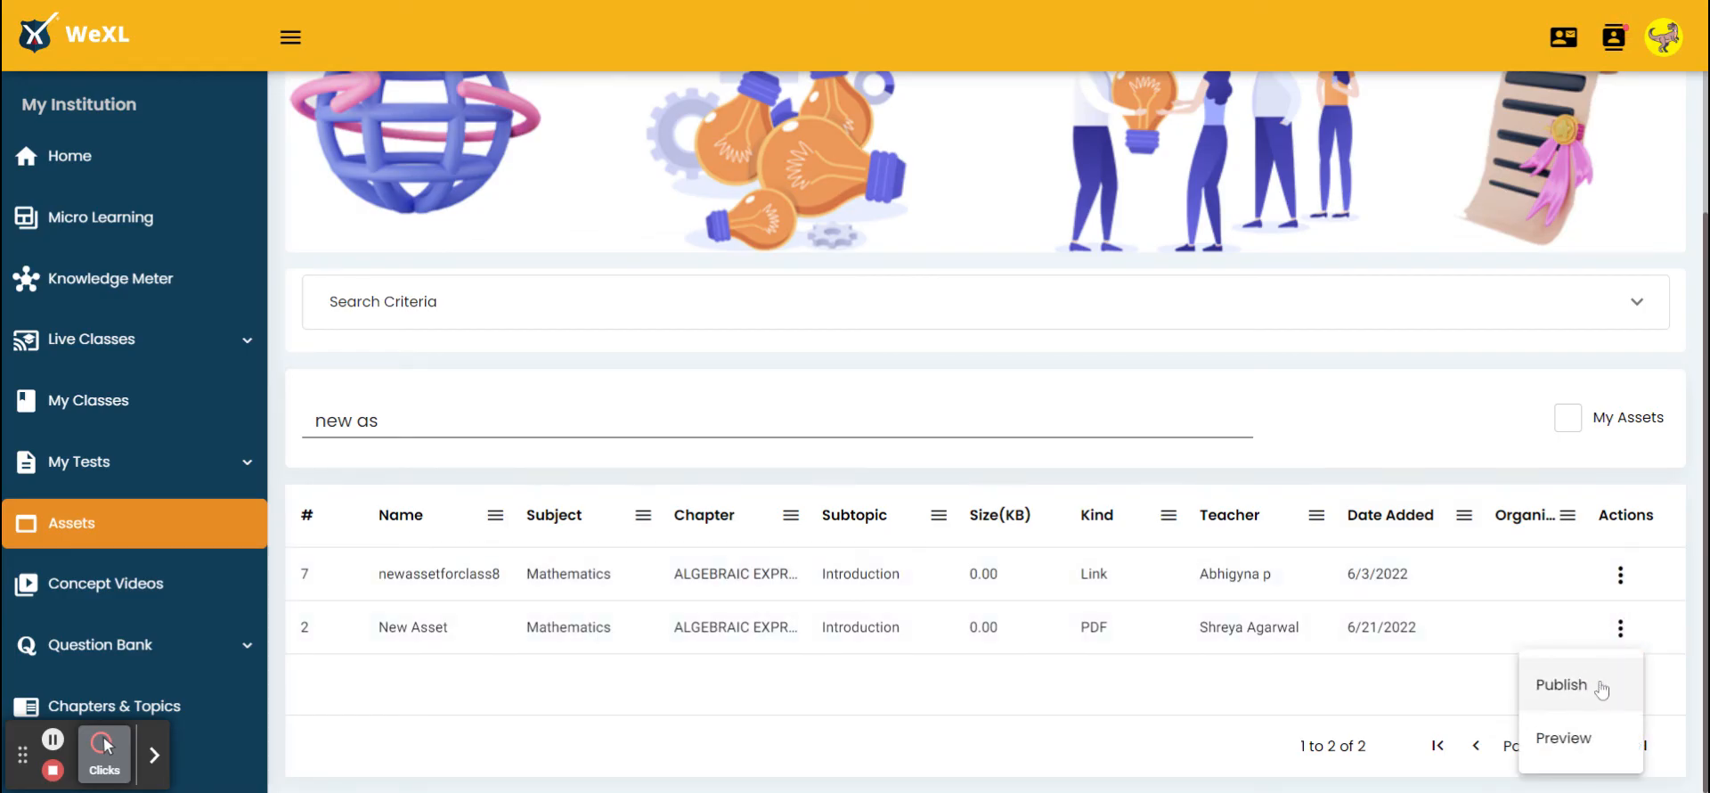
click(1600, 688)
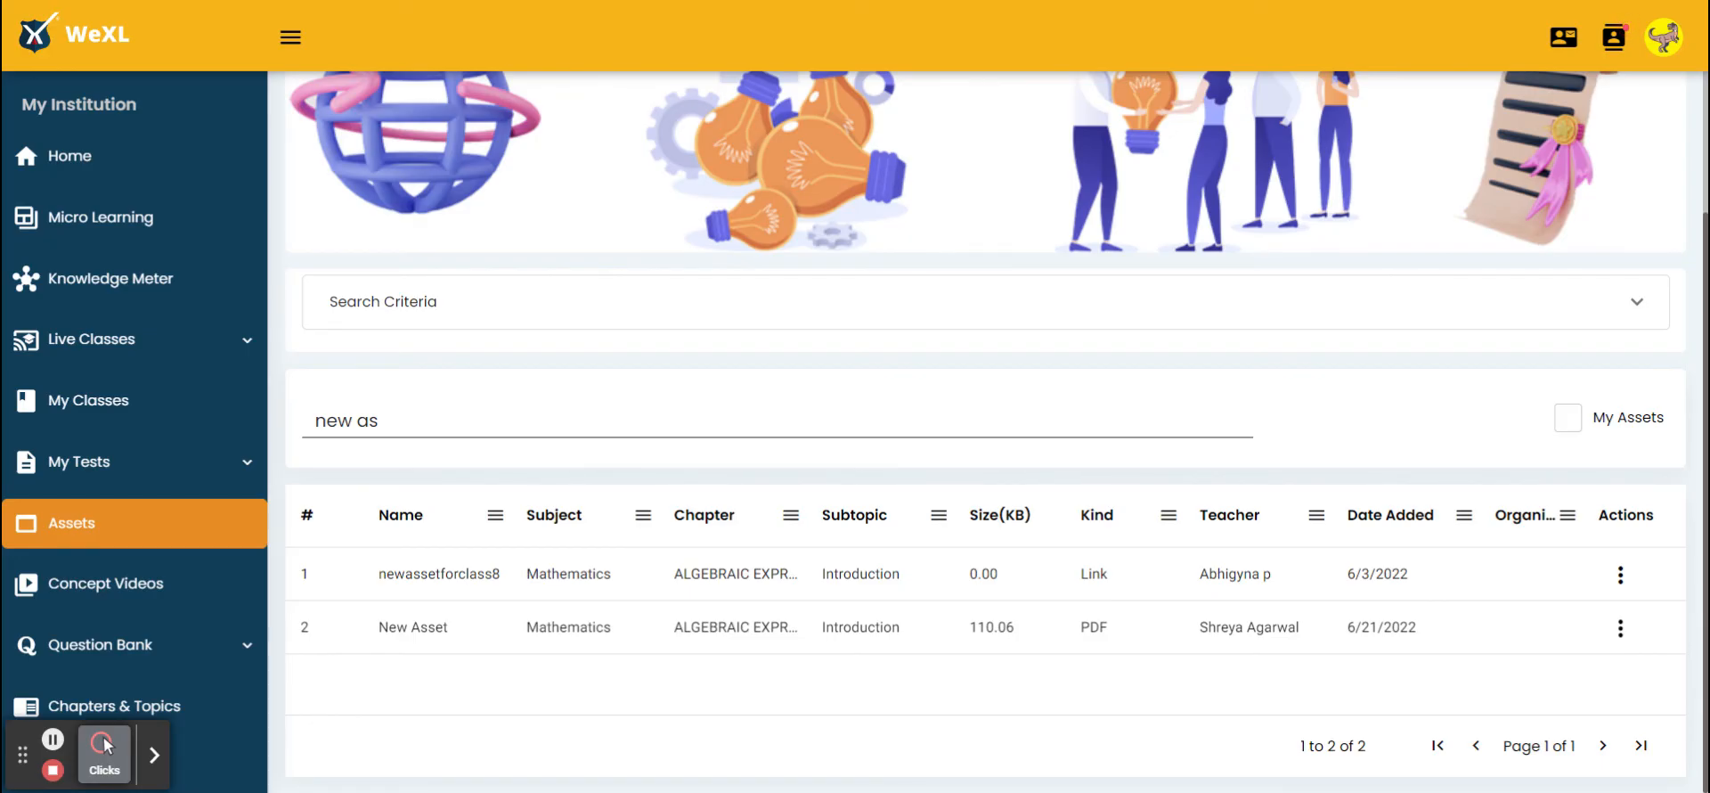
click(1623, 628)
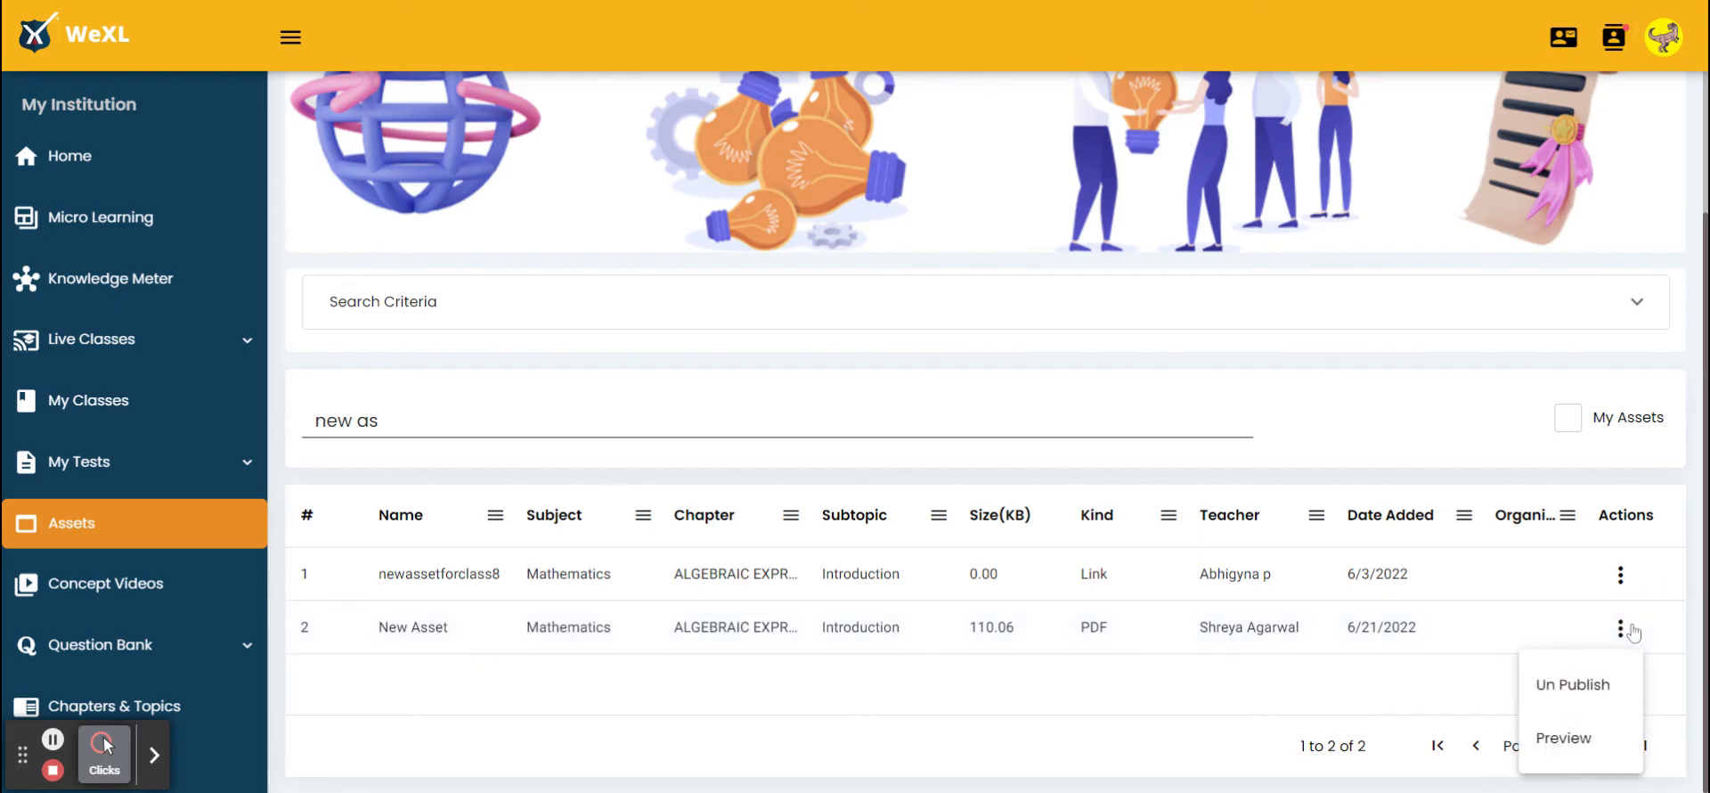
click(1573, 684)
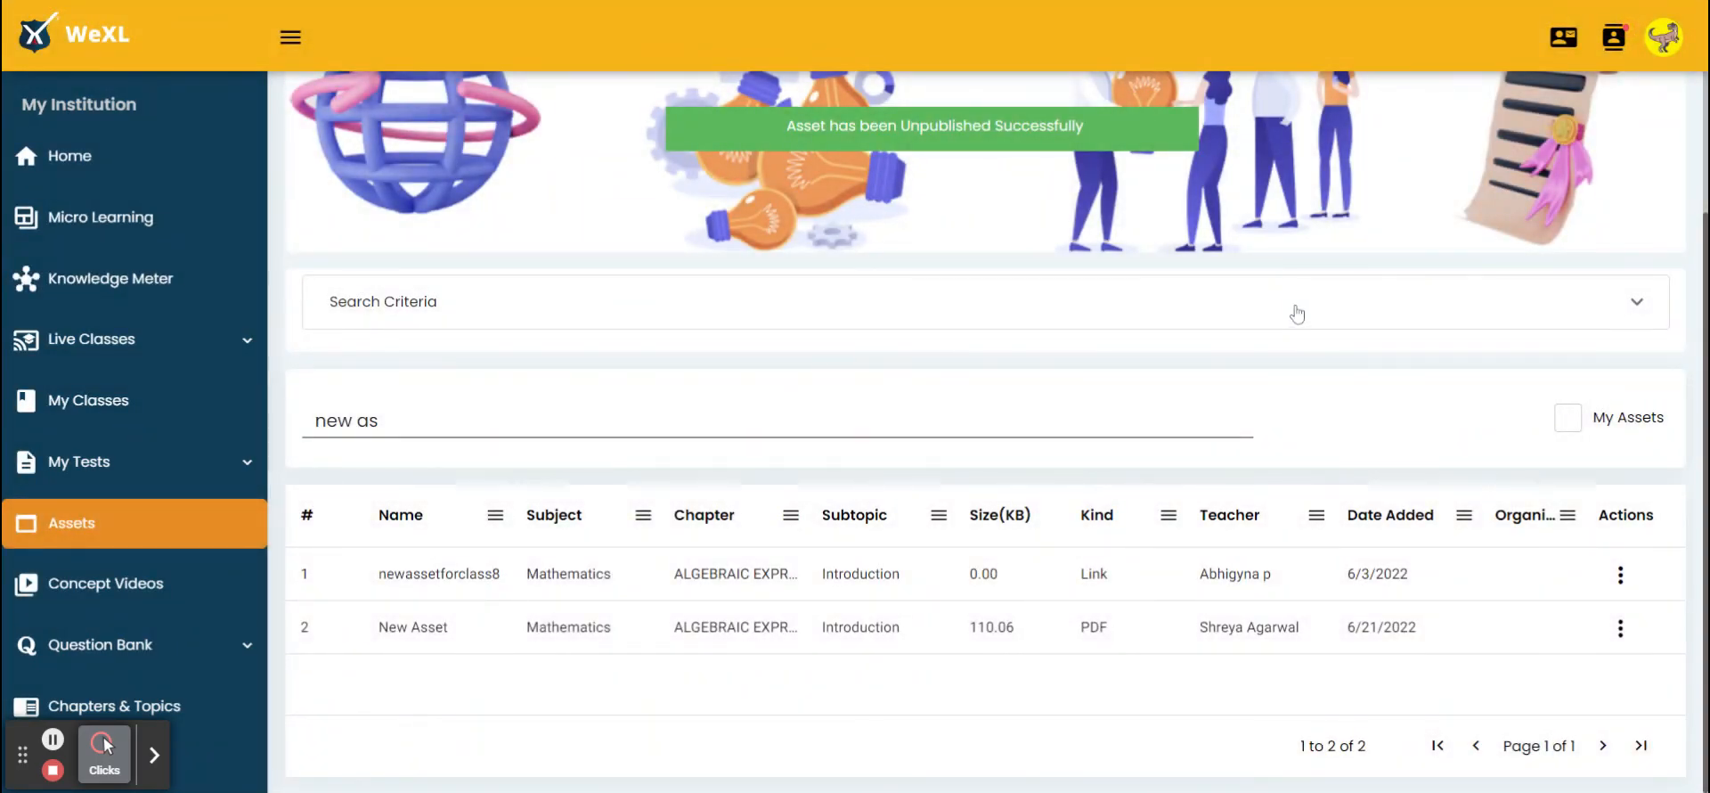